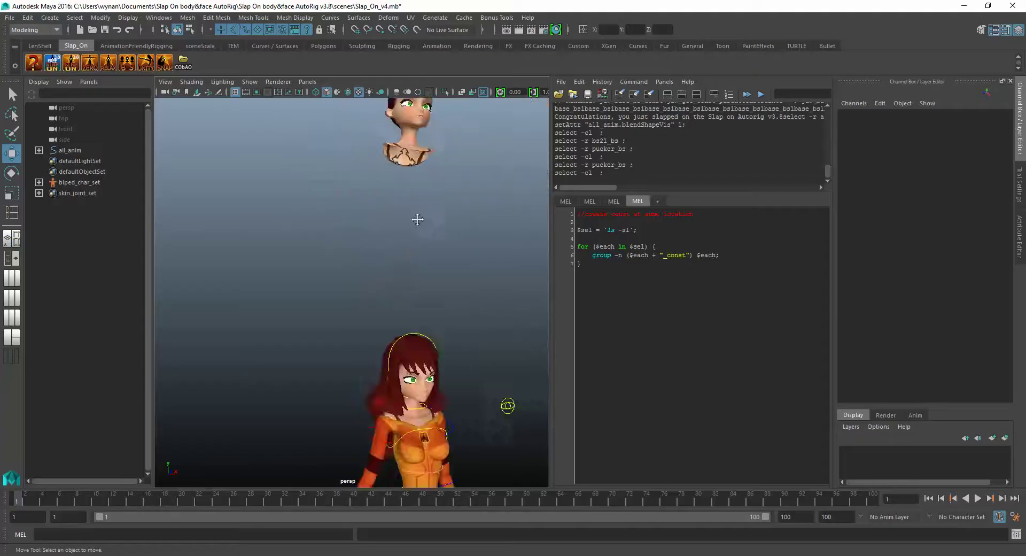
- Select the smile_bs head among the blend shape heads and duplicate it
middle_click_drag(504, 281, 473, 372, "alt")
right_click_drag(408, 306, 449, 318, "alt")
middle_click_drag(449, 318, 396, 345, "alt")
left_click_drag(396, 346, 340, 322, "alt")
left_click(340, 322)
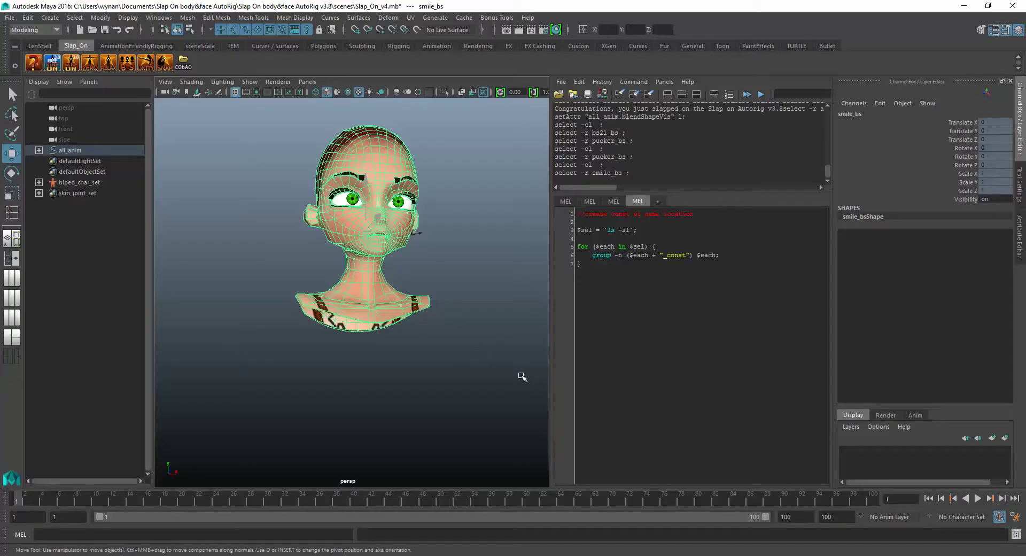
key("ctrl+d")
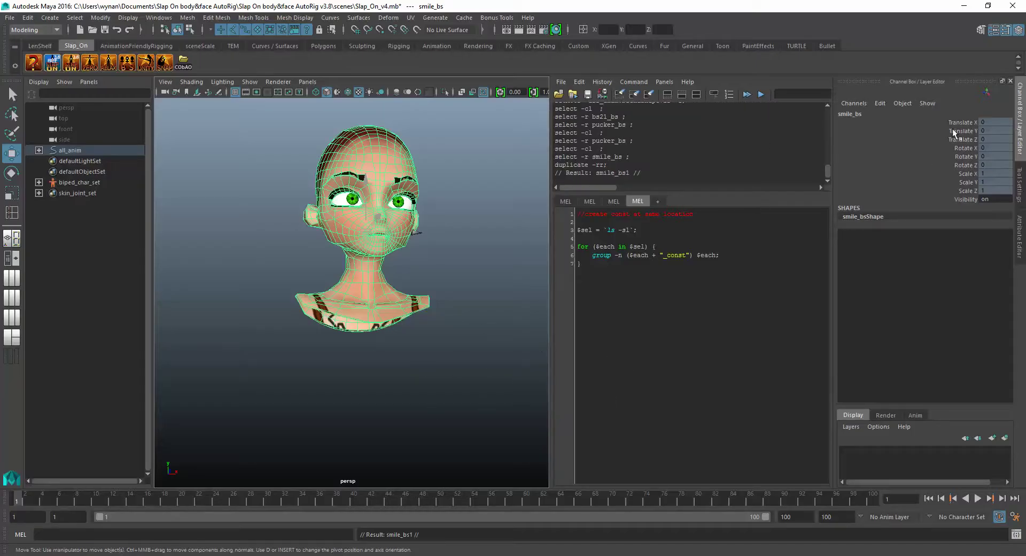
- Unlock the Translate X channel of the duplicated smile head
mouse_move(963, 122)
left_mouse_down()
mouse_move(964, 150)
mouse_move(963, 123)
left_mouse_up()
right_click(965, 123)
left_click(956, 175)
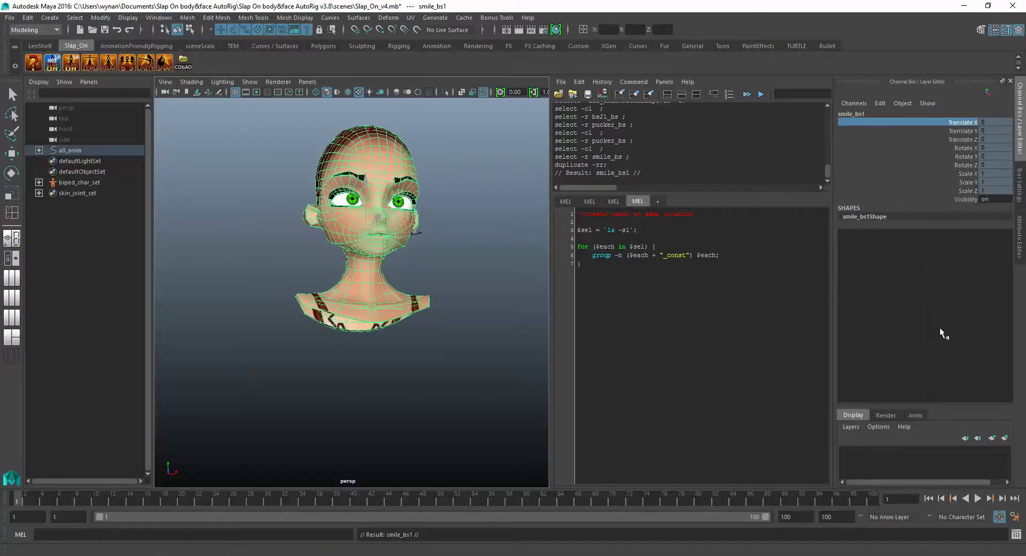
right_click(948, 190)
left_click(961, 121)
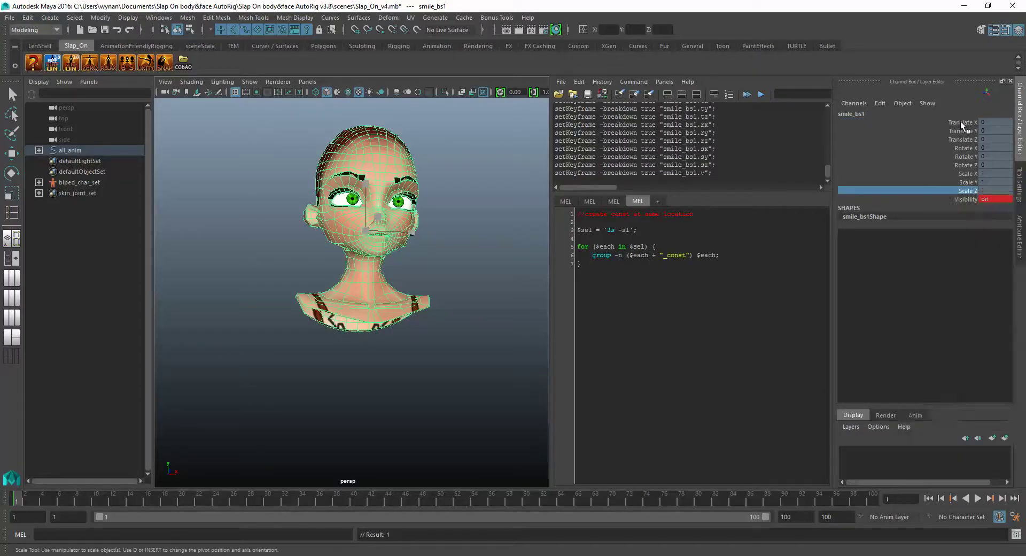
right_click(960, 120)
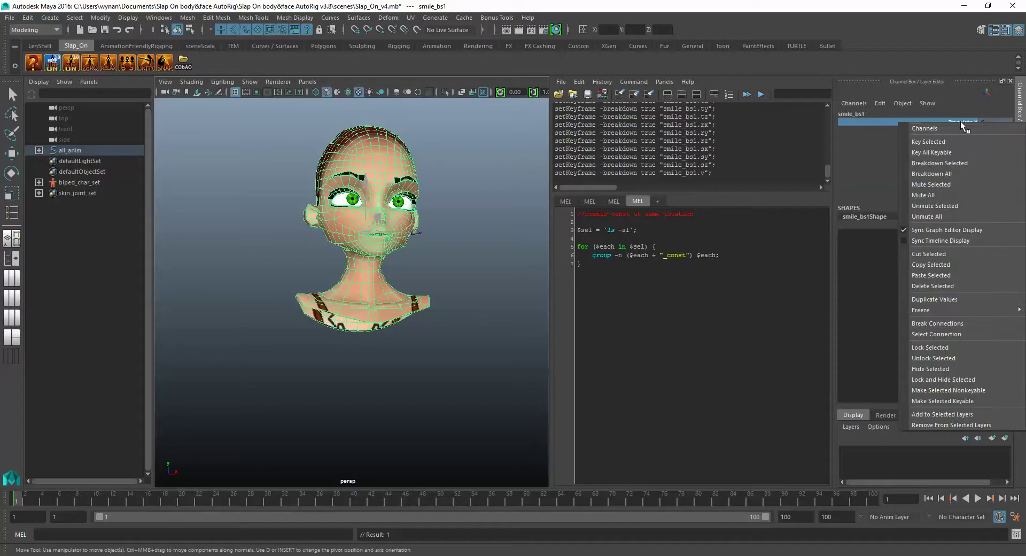
left_click(935, 357)
- Break the connection on the duplicated head's Visibility channel to remove its key
left_click(961, 200)
right_click(960, 198)
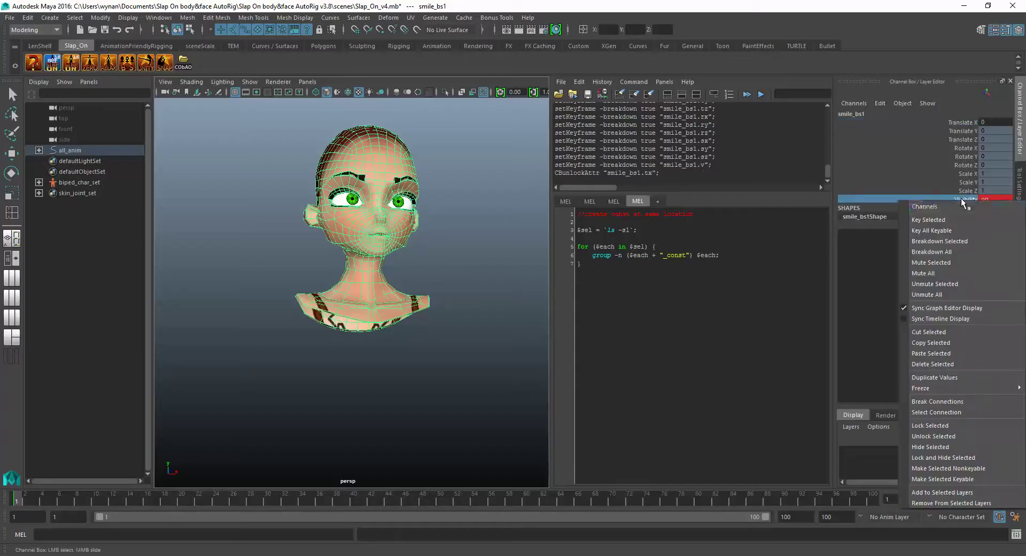
left_click(956, 401)
- Move the duplicated head about 24.15 units in negative X, beside the original smile head
left_click_drag(425, 292, 387, 307, "alt")
key("w")
right_click_drag(386, 306, 313, 322, "alt")
left_click_drag(313, 322, 342, 315, "alt")
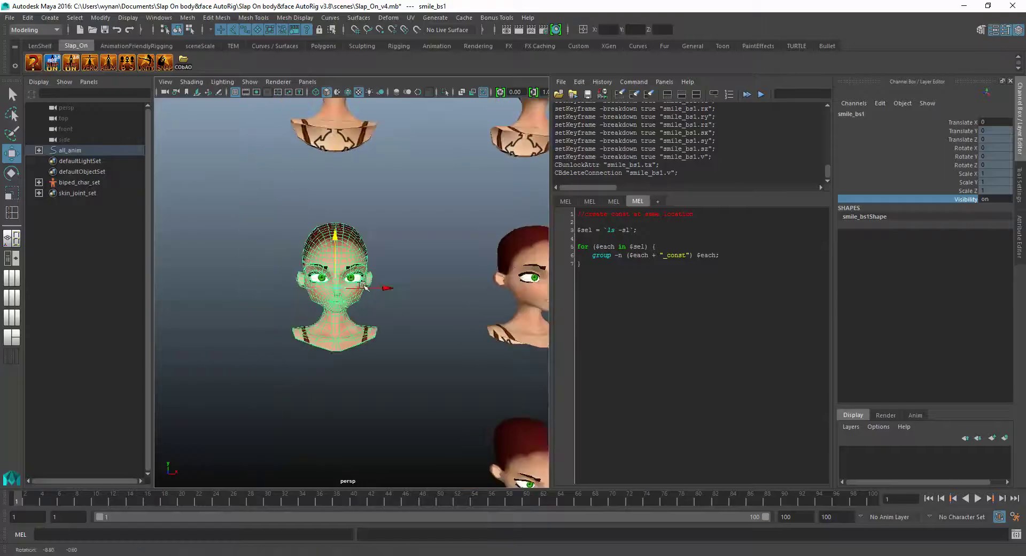
left_click_drag(383, 288, 287, 289)
- Examine the duplicated head's low-resolution mesh from several angles next to the original head
middle_click_drag(287, 289, 373, 315, "alt")
right_click_drag(373, 315, 408, 346, "alt")
middle_click_drag(408, 347, 396, 267, "alt")
left_click(320, 277)
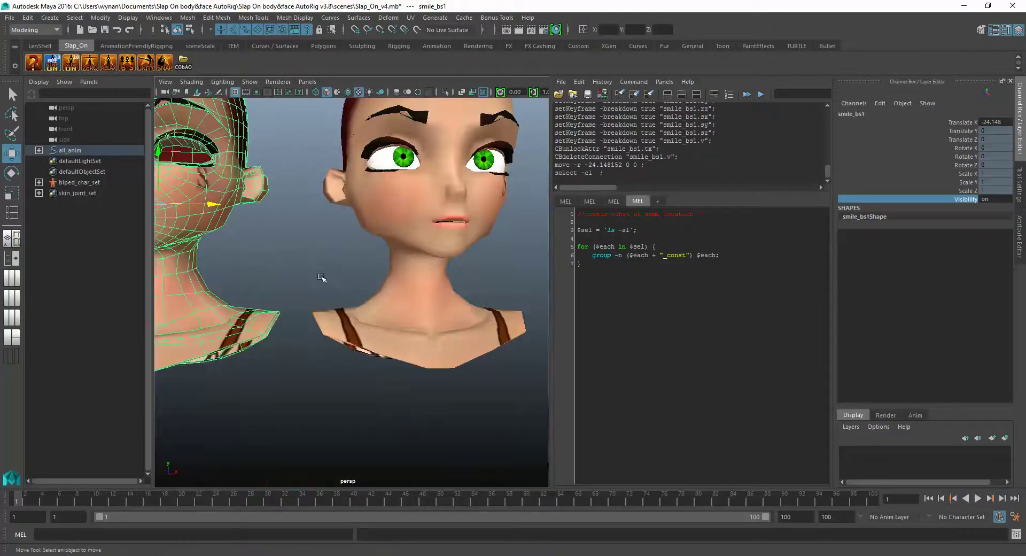
left_click(397, 268)
left_click_drag(363, 340, 343, 303, "alt")
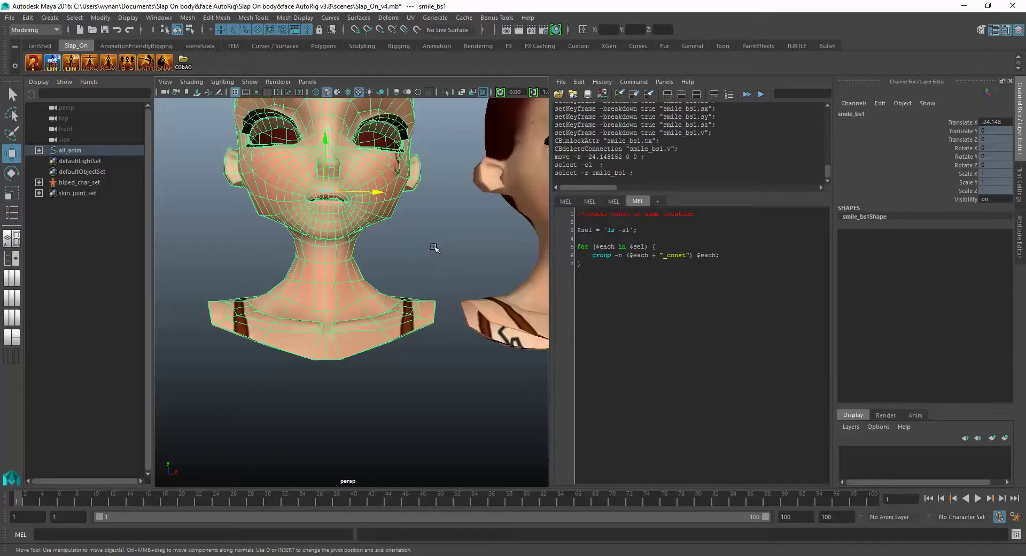
right_click_drag(481, 277, 397, 275, "alt")
middle_click_drag(397, 275, 407, 270, "alt")
right_click_drag(407, 271, 467, 283, "alt")
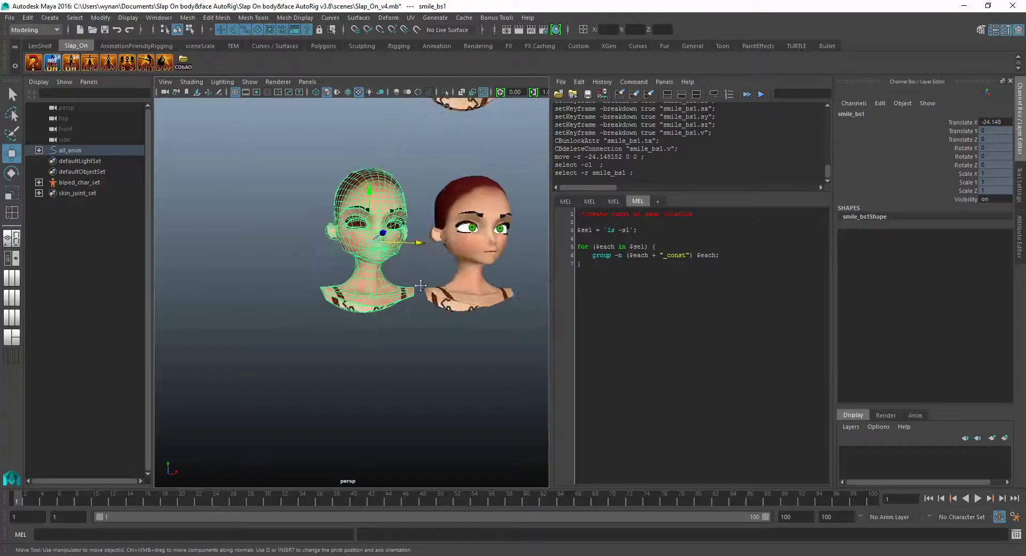
middle_click_drag(466, 284, 404, 294, "alt")
scroll(403, 294, "up", 3)
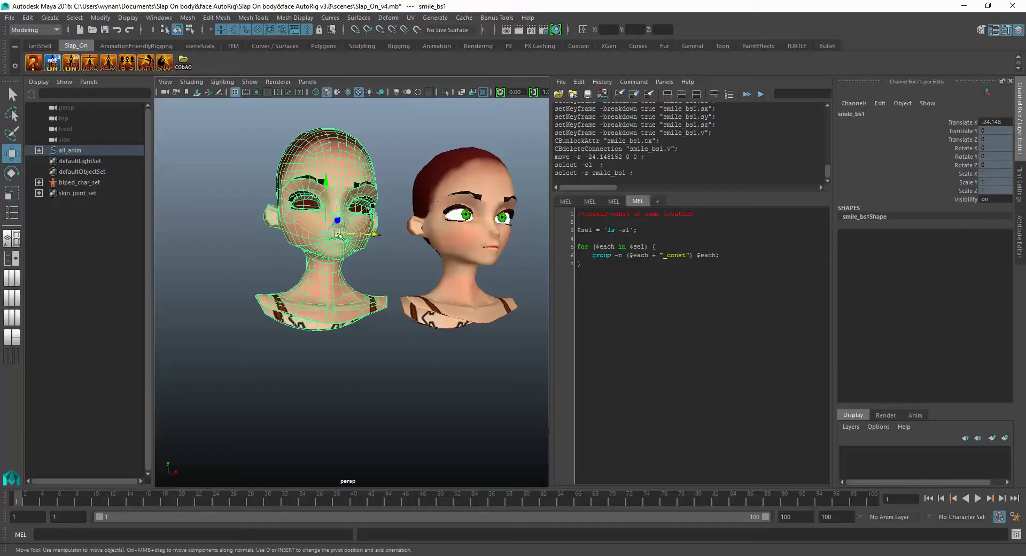
scroll(411, 251, "up", 4)
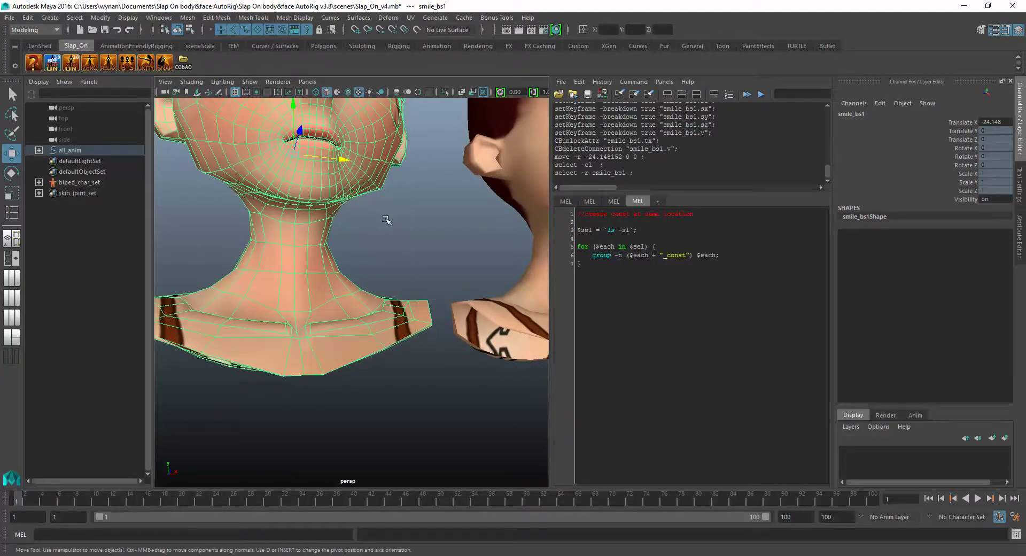
scroll(386, 219, "down", 5)
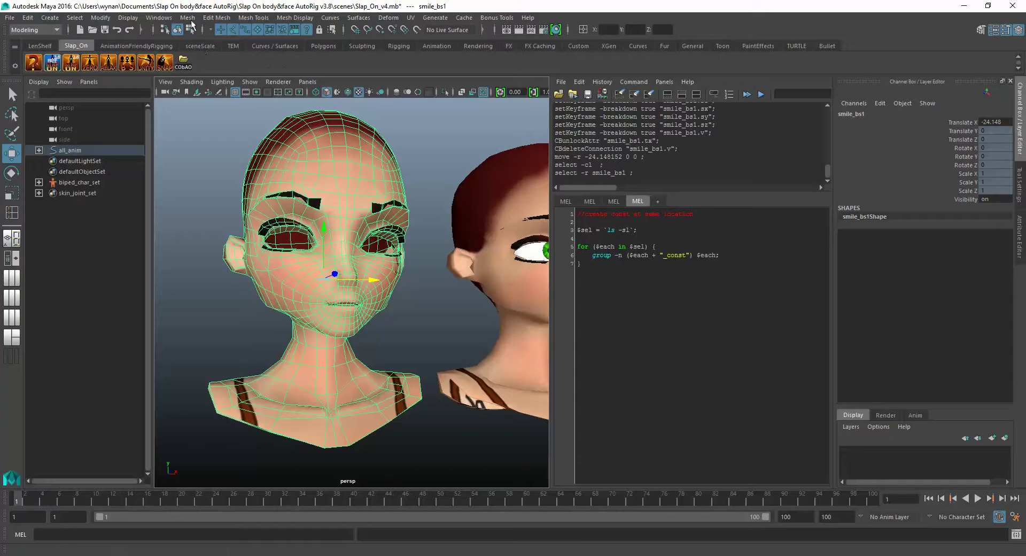
- Smooth the duplicated head mesh with one division and reselect it as an object
left_click(188, 19)
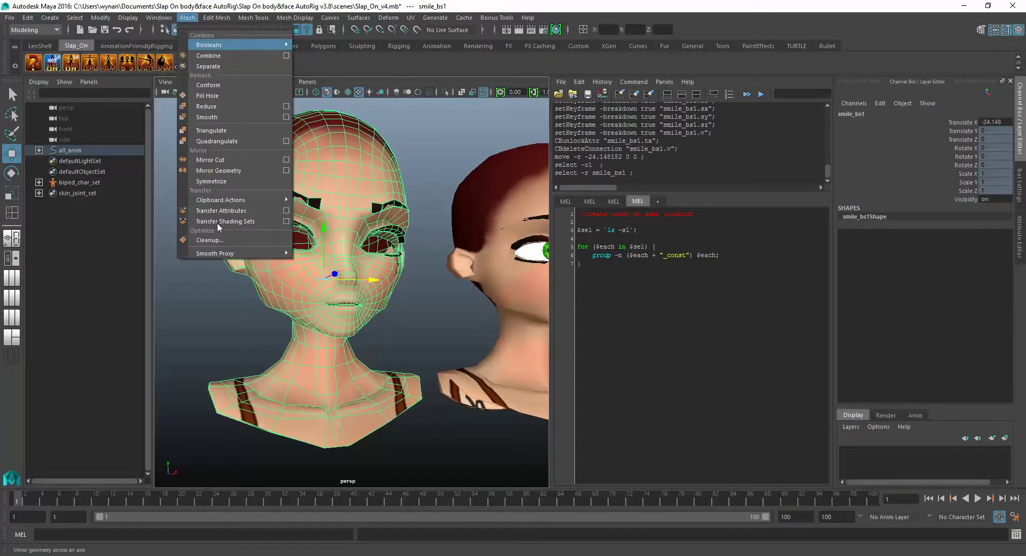
left_click(216, 117)
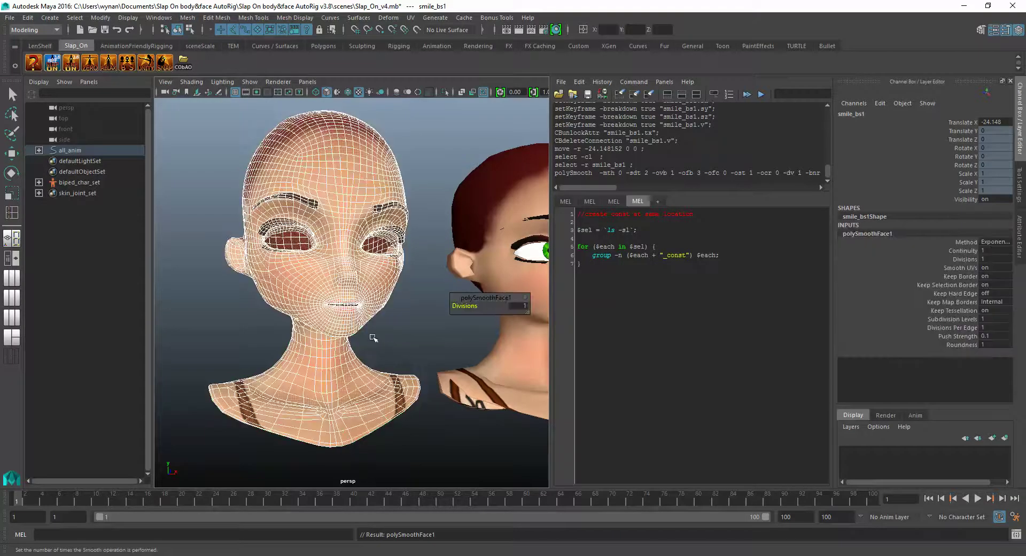
right_click_drag(357, 158, 374, 159)
left_click(374, 160)
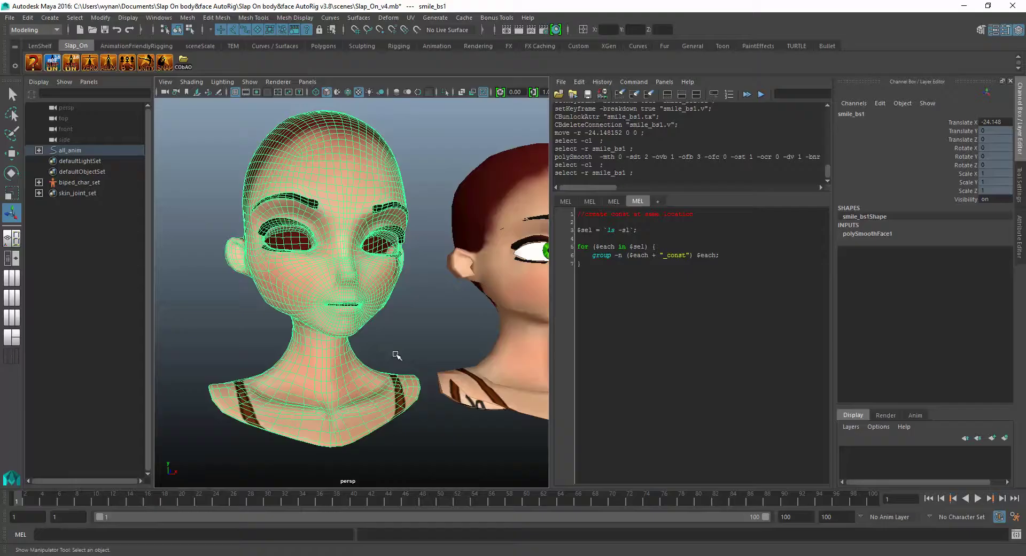
- Set the smoothed head's Translate X to -25
scroll(411, 312, "down", 5)
left_click_drag(373, 300, 390, 282, "alt")
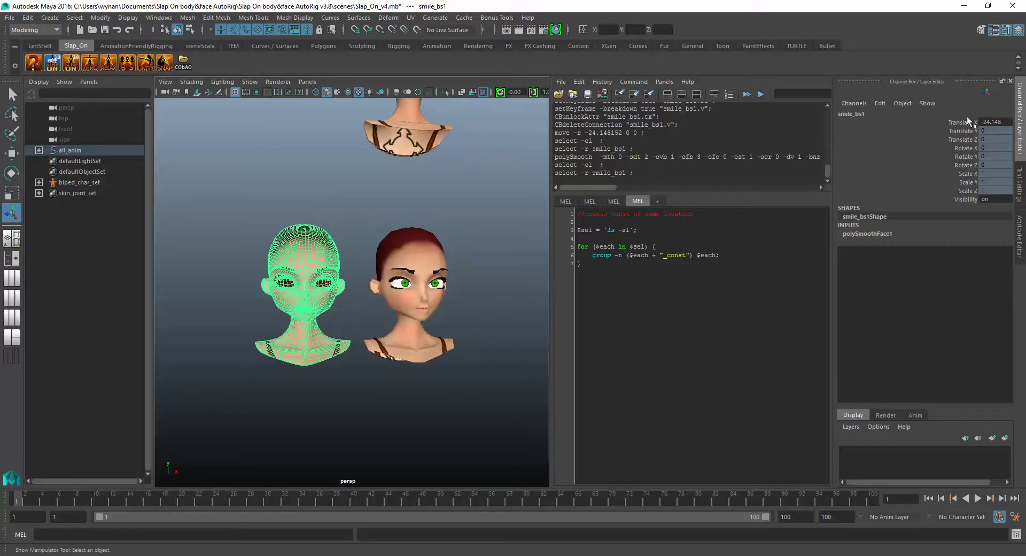
left_click(994, 122)
type("-25")
key("Return")
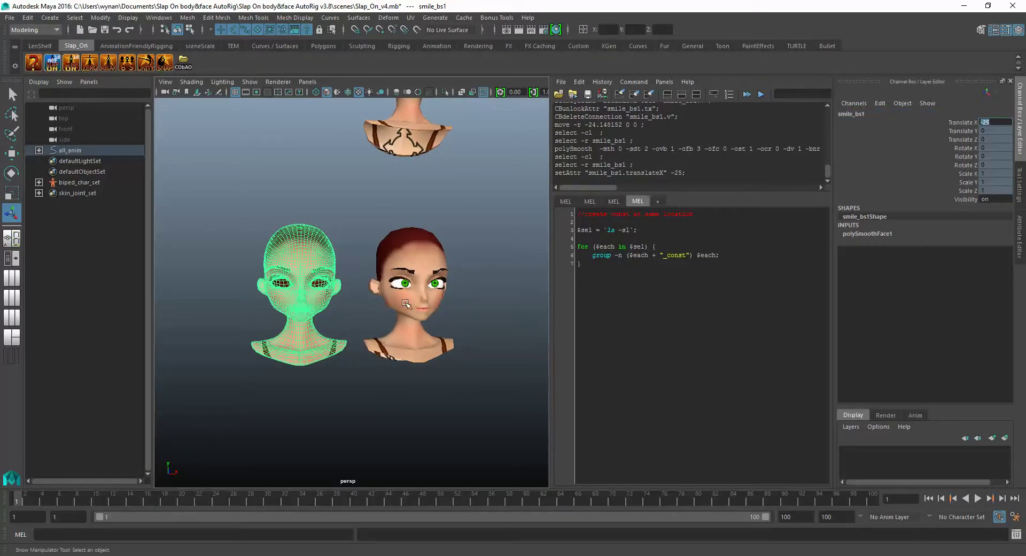
- Duplicate the smoothed head and set the new copy's Translate X to -50
middle_click_drag(355, 302, 438, 302, "alt")
key("ctrl+d")
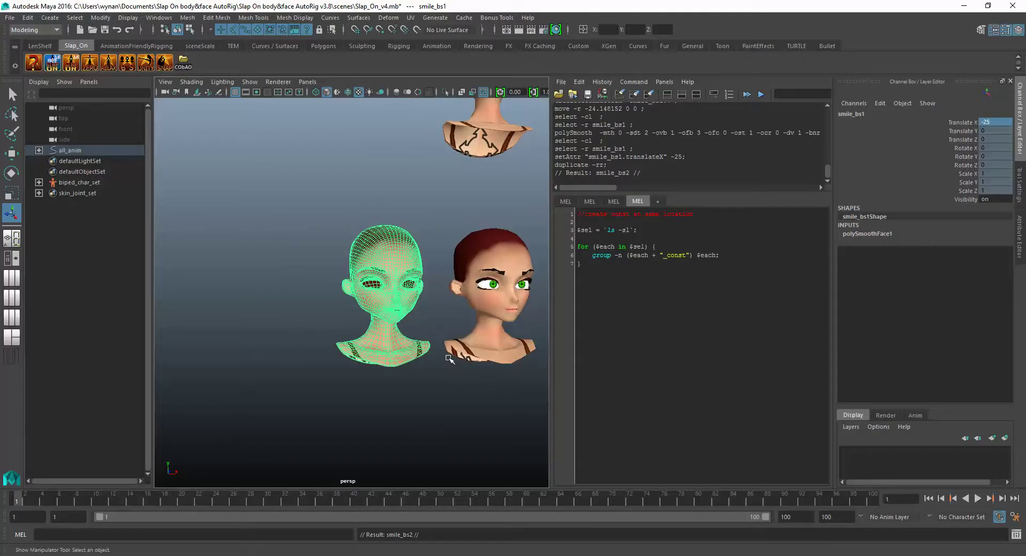
key("w")
right_click_drag(406, 361, 397, 341, "alt")
left_click_drag(424, 295, 364, 295)
right_click_drag(367, 313, 428, 329, "alt")
double_click(989, 123)
type("50")
key("Return")
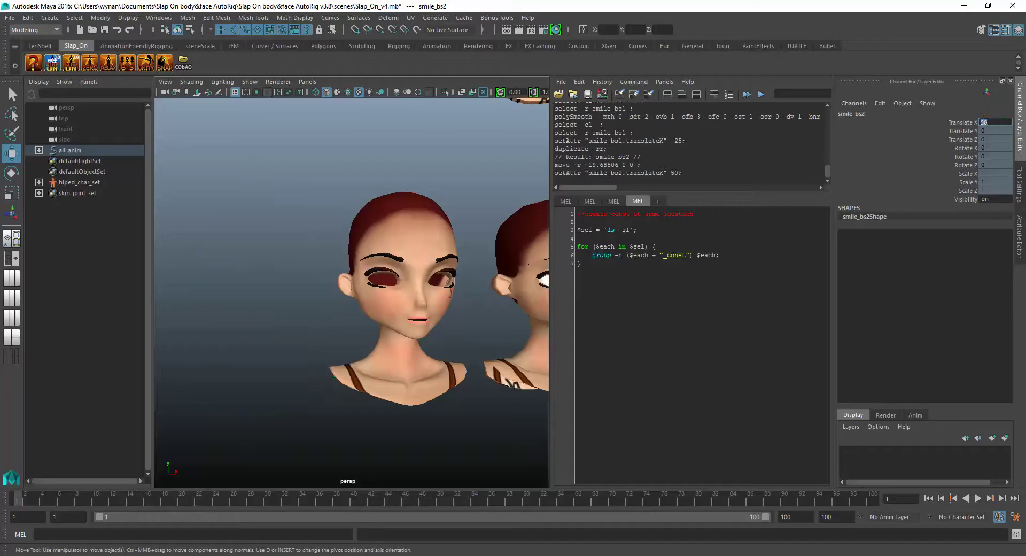
type("-50")
key("Return")
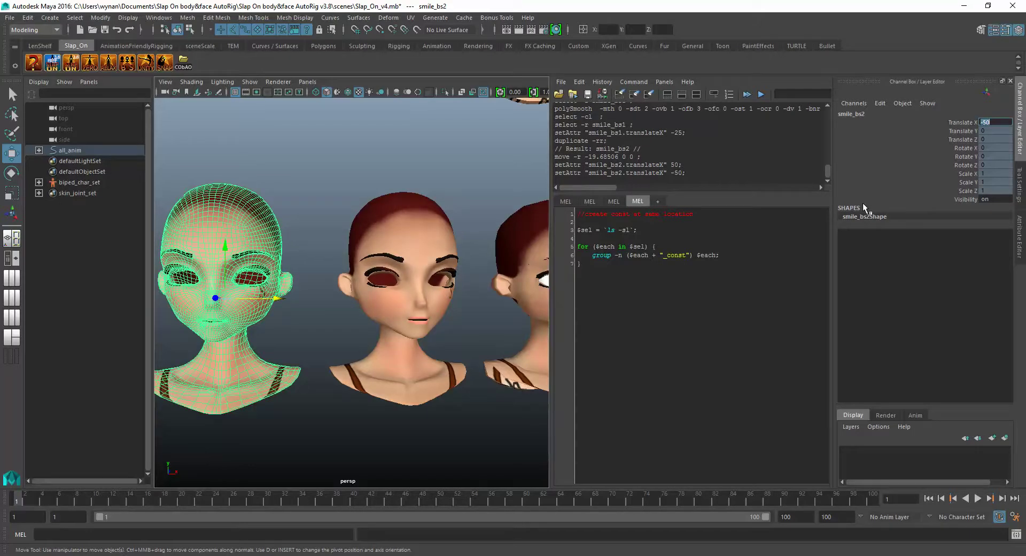
- Select the second smoothed head and switch it to vertex editing around the mouth
left_click_drag(457, 282, 394, 246, "alt")
left_click(348, 191)
left_click(439, 251)
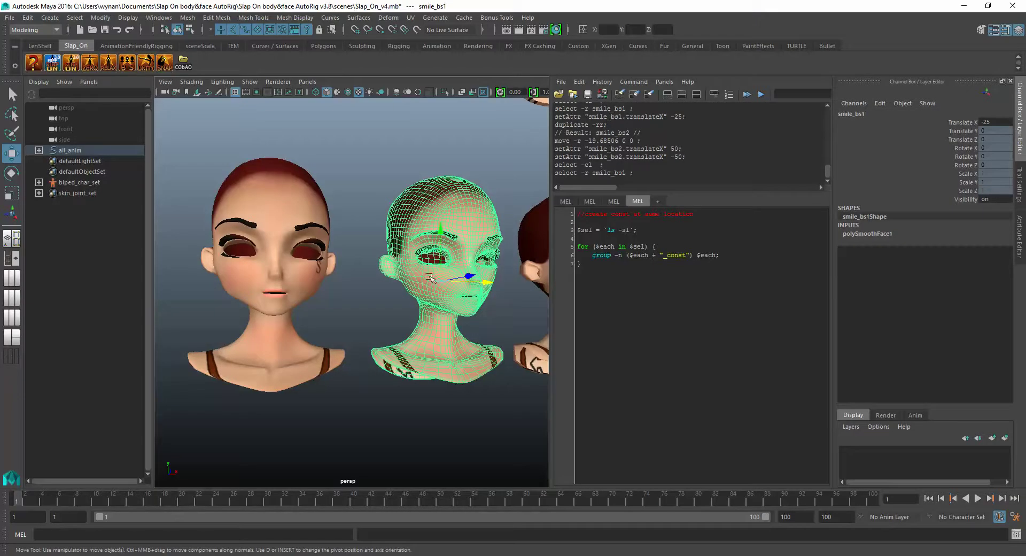
left_click_drag(446, 278, 256, 287, "alt")
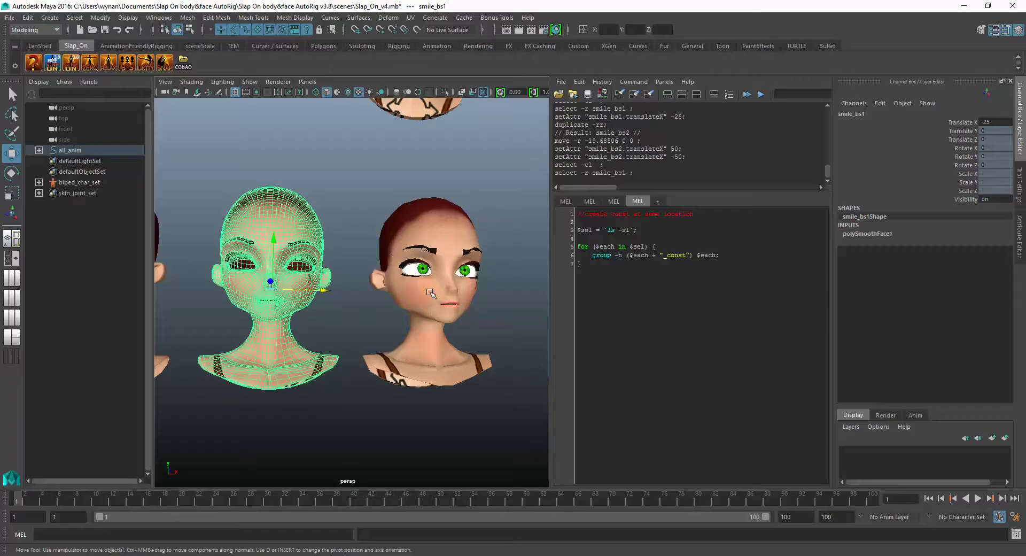
left_click_drag(343, 296, 379, 300, "alt")
left_click(295, 262)
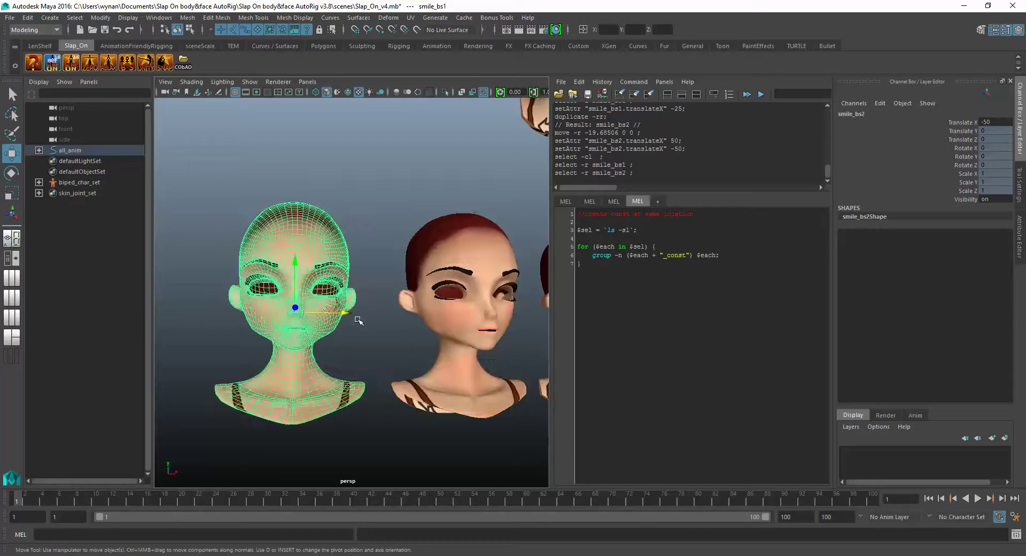
right_click_drag(328, 387, 359, 292, "alt")
mouse_move(359, 292)
left_mouse_down("alt")
mouse_move(369, 297)
mouse_move(357, 291)
left_mouse_up("alt")
right_click_drag(413, 196, 354, 212)
left_click(354, 211)
left_click_drag(401, 192, 399, 122)
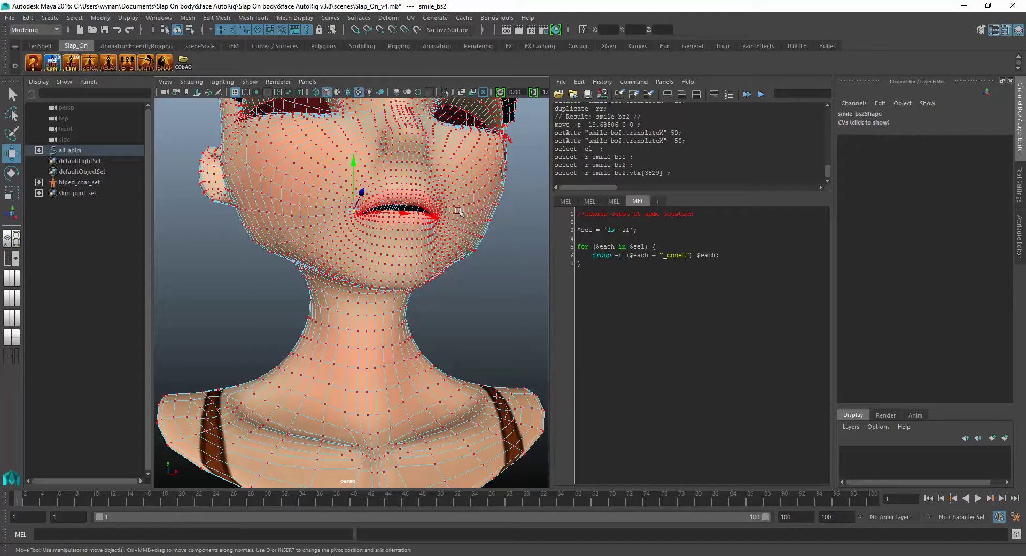
- Select a mouth corner vertex symmetrically and enable soft selection with a falloff radius of about 2.09
left_click(435, 213)
key("b")
left_click_drag(461, 187, 469, 185)
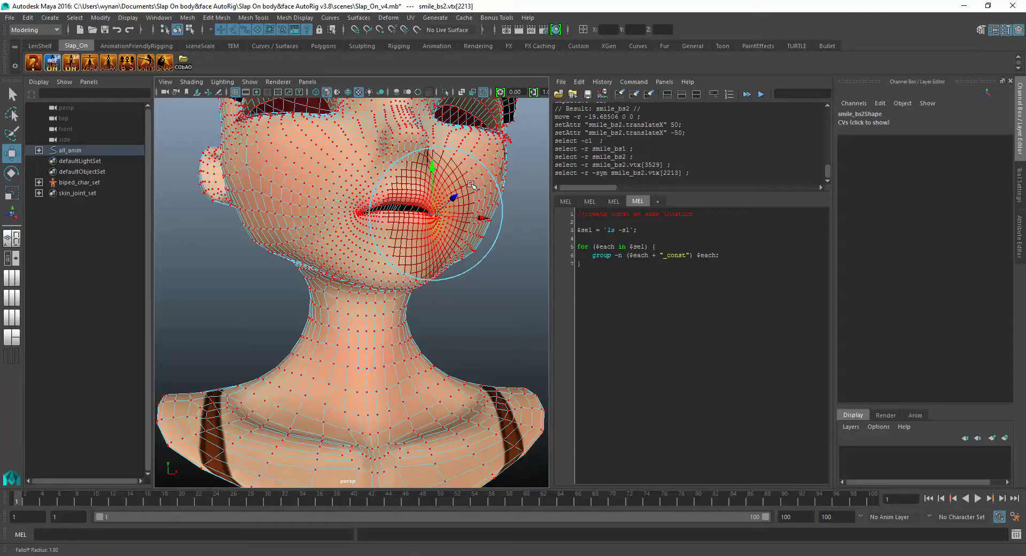
left_click(361, 212)
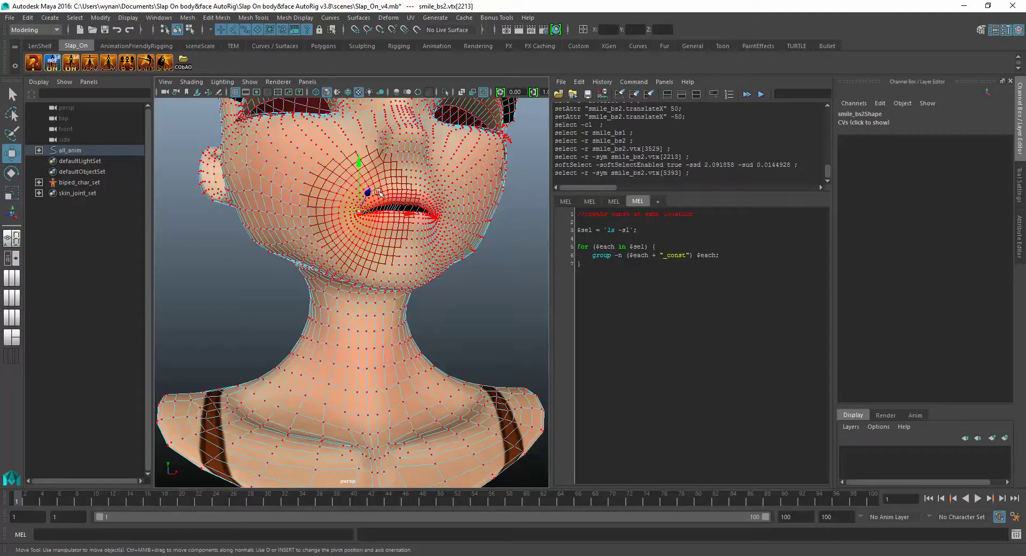
left_click_drag(400, 177, 438, 160)
left_click(444, 212)
- Add an upper lip vertex to the symmetric selection and raise it about 0.43 units with a soft falloff of about 2.24
key("f")
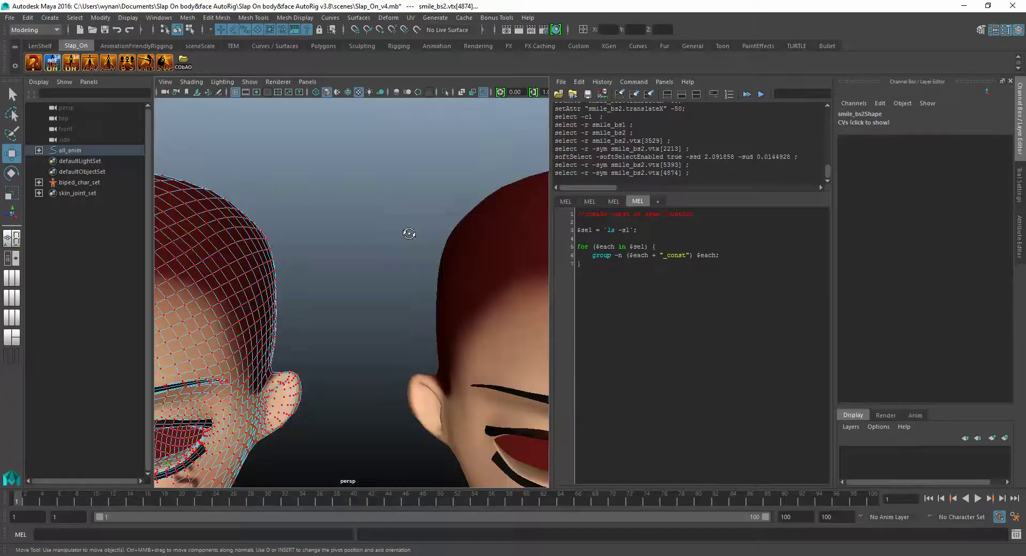
right_click_drag(435, 259, 203, 267, "alt")
left_click_drag(315, 248, 355, 266, "alt")
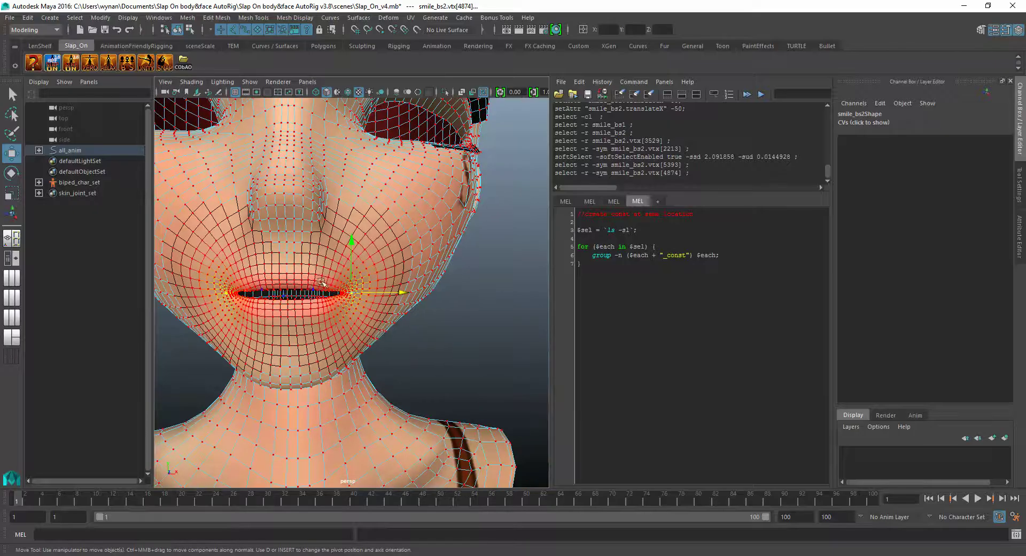
left_click(308, 290, "shift")
left_click_drag(319, 276, 332, 220)
- Move the mouth corners symmetrically about 0.39 units outward, 0.13 up and 0.06 forward, and return to object mode
left_click_drag(350, 287, 357, 279, "alt")
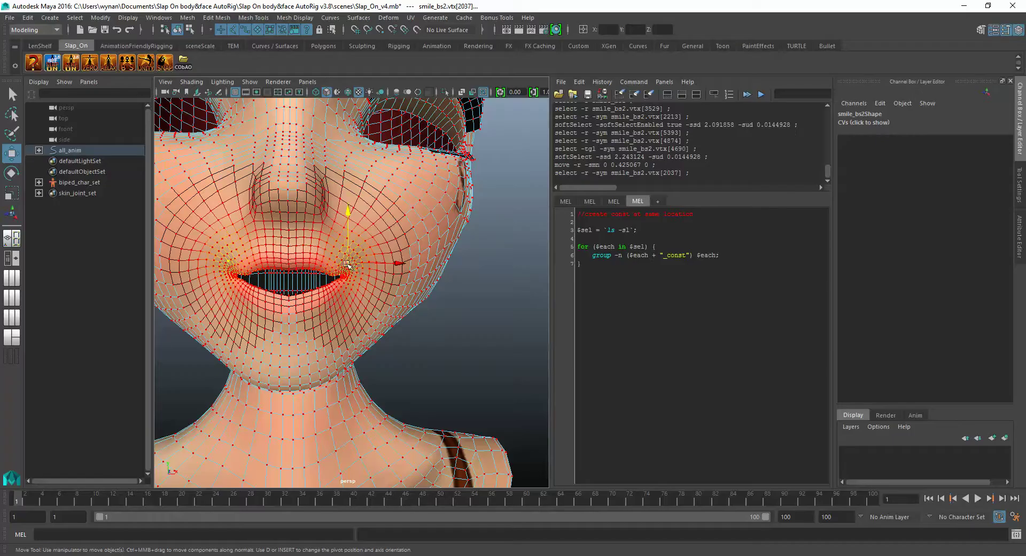
left_click(361, 256)
mouse_move(361, 256)
left_mouse_down()
mouse_move(390, 247)
mouse_move(358, 244)
left_mouse_up()
right_click(333, 219)
right_click_drag(333, 219, 384, 180)
- Compare the sculpted smile head with the neutral smoothed head beside it
left_click_drag(336, 256, 376, 273, "alt")
right_click_drag(368, 316, 353, 309, "alt")
left_click_drag(353, 310, 283, 304, "alt")
right_click_drag(384, 289, 311, 300, "alt")
middle_click_drag(330, 335, 312, 323, "alt")
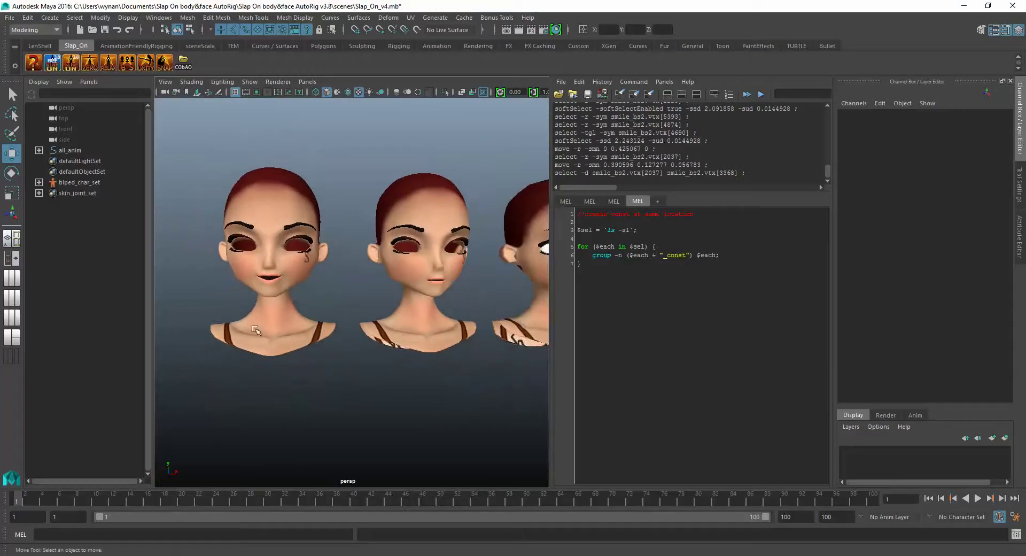
left_click(291, 295)
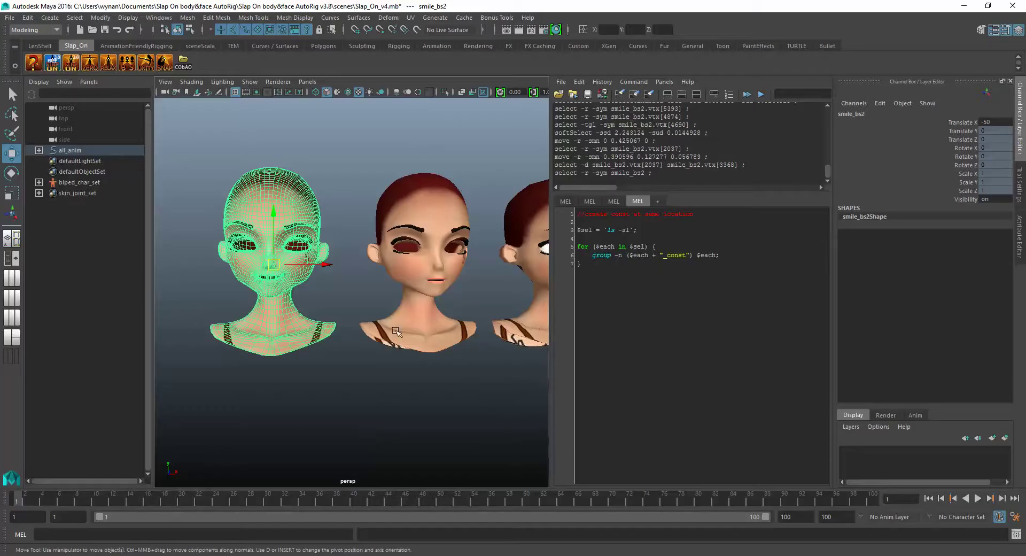
left_click(369, 290)
left_click_drag(368, 290, 338, 303, "alt")
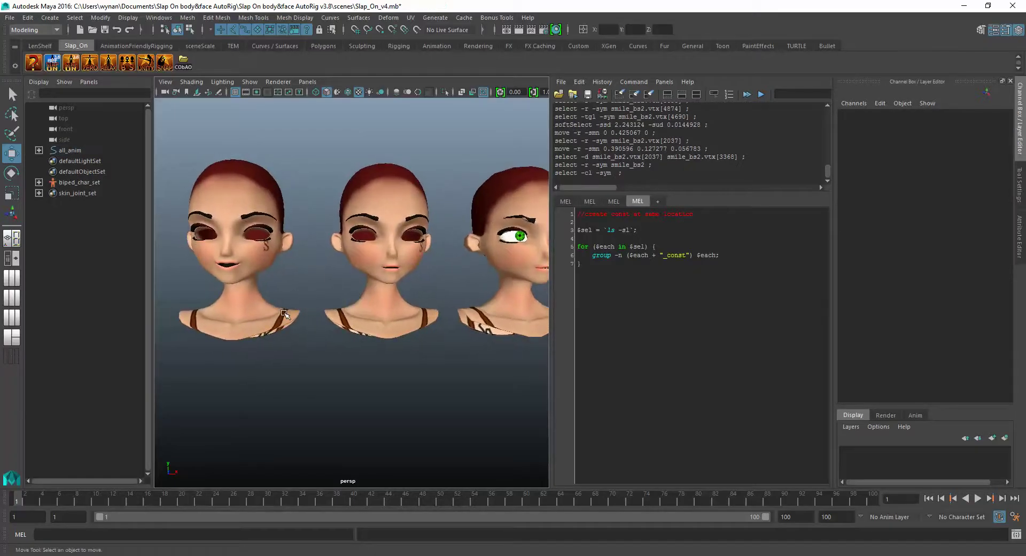
- Create a blend shape deformer on smile_bs2 using the neutral smoothed head smile_bs1 as its target
left_click(340, 316)
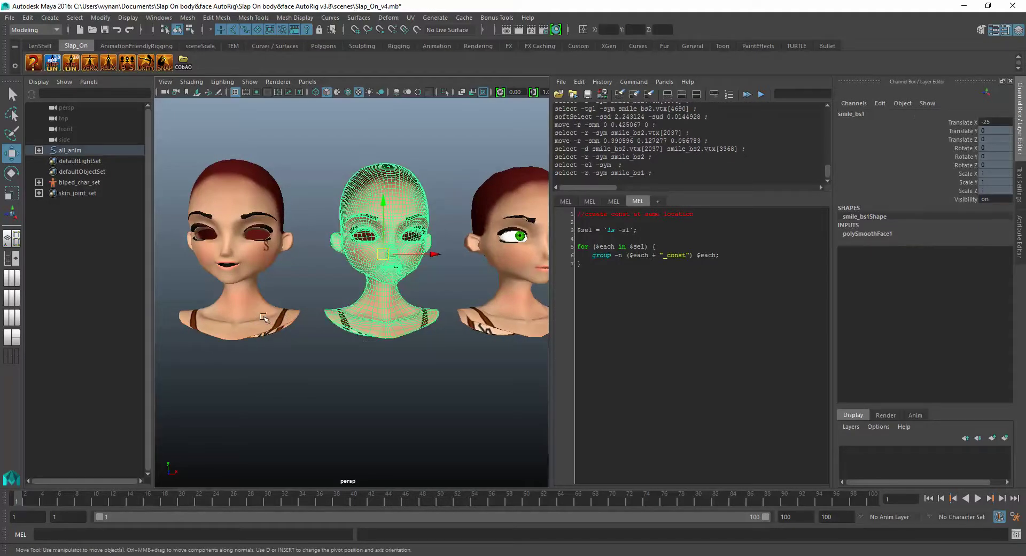
left_click(281, 321, "shift")
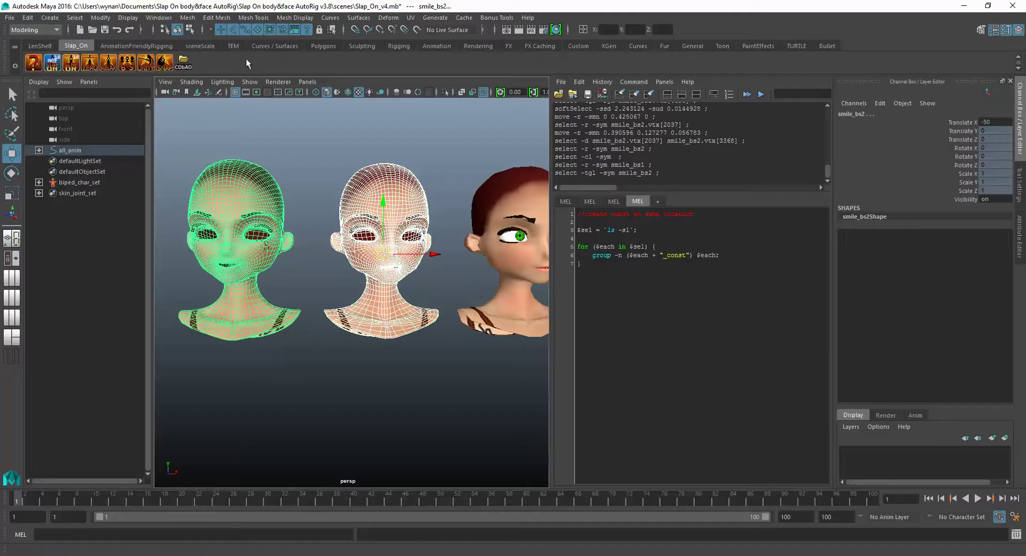
left_click(41, 30)
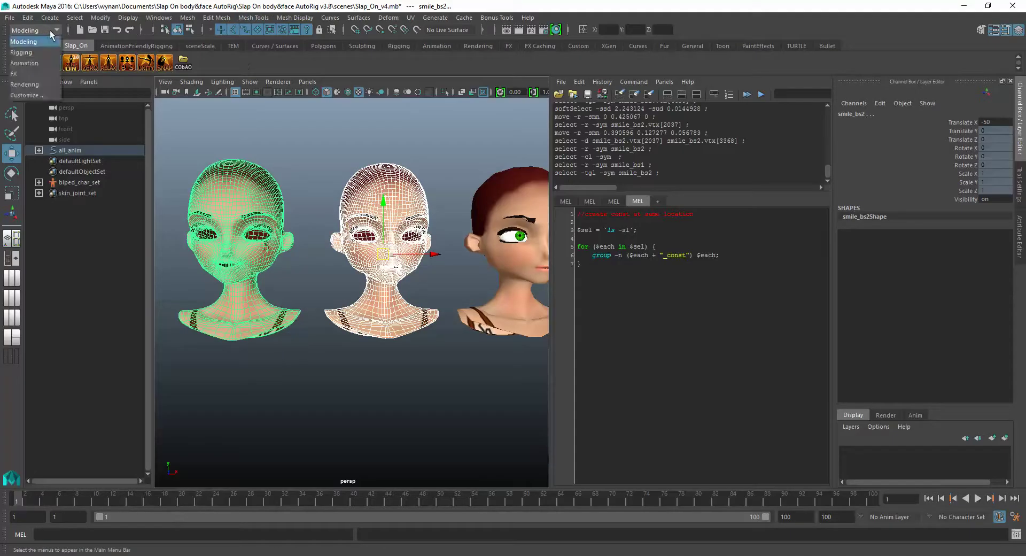
left_click(32, 53)
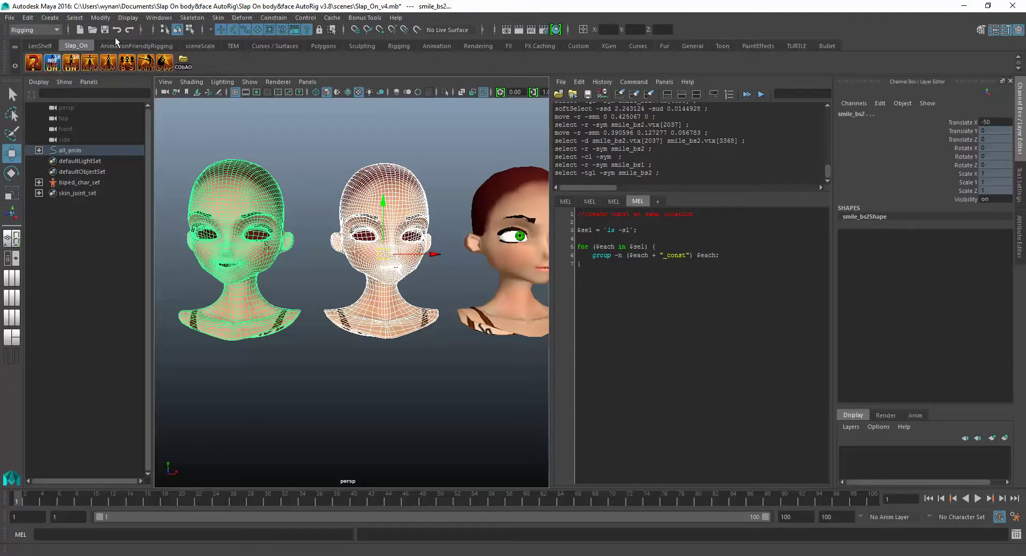
left_click(241, 18)
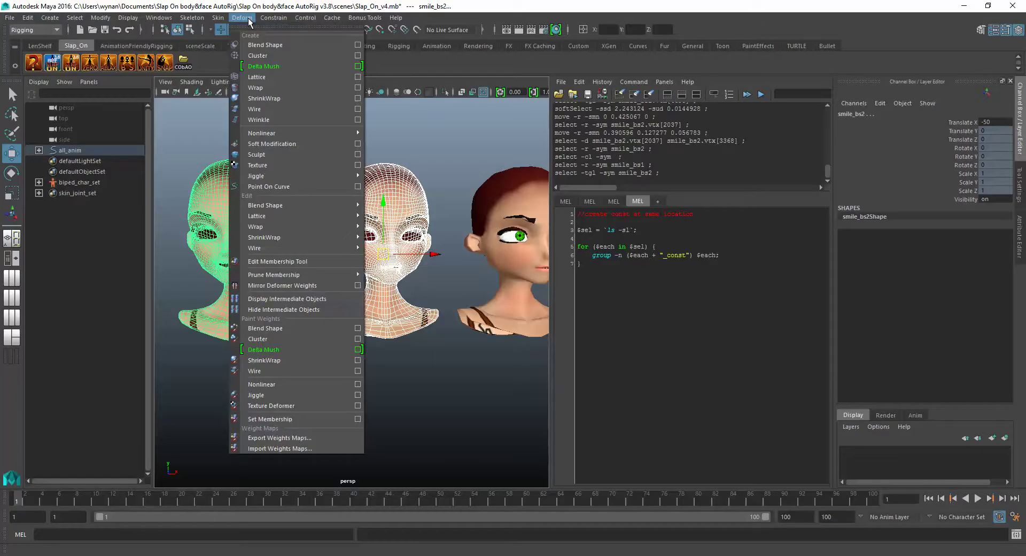
left_click(268, 45)
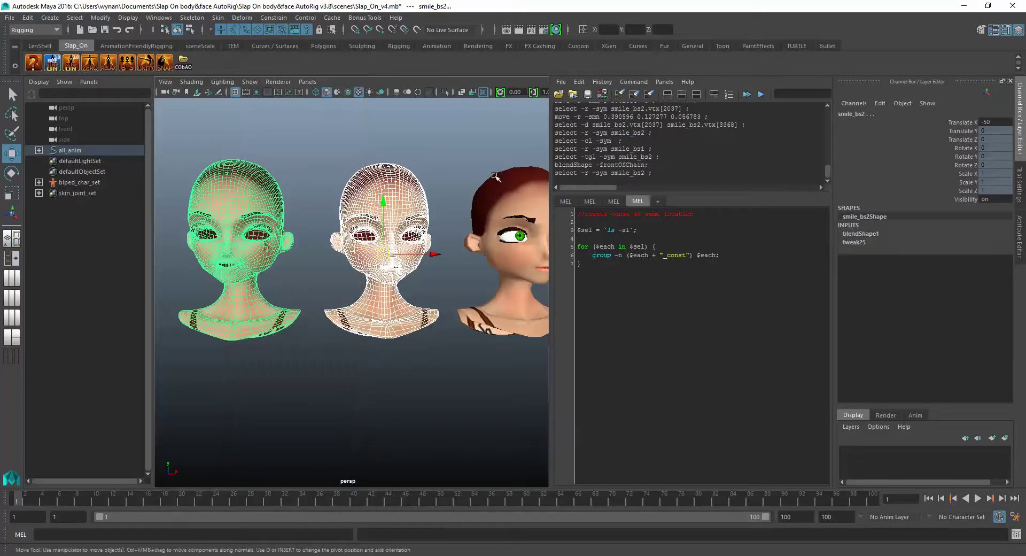
- Set the smile_bs1 target weight to 1 in smile_bs2's blend shape
left_click(860, 234)
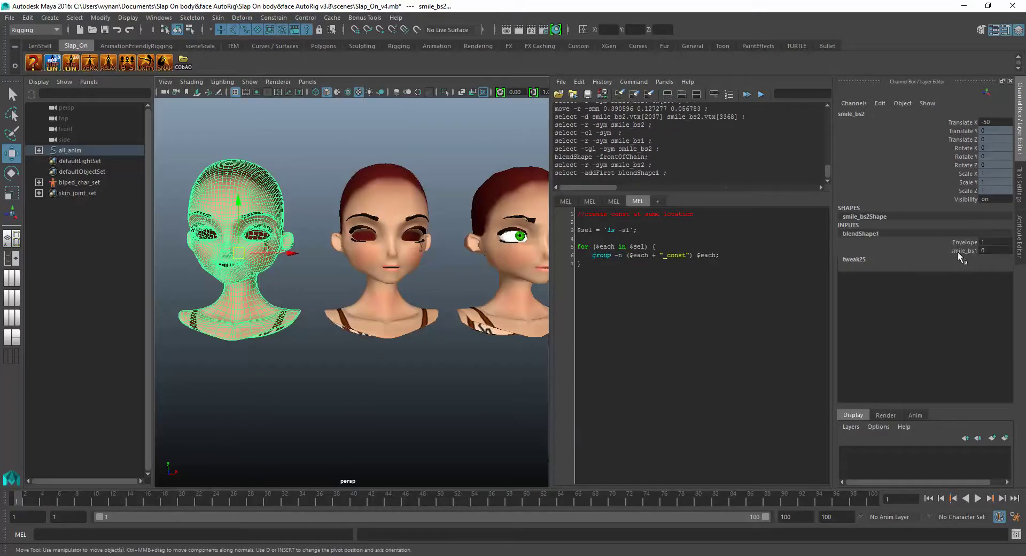
left_click(958, 252)
middle_click_drag(280, 260, 498, 275)
left_click(294, 195)
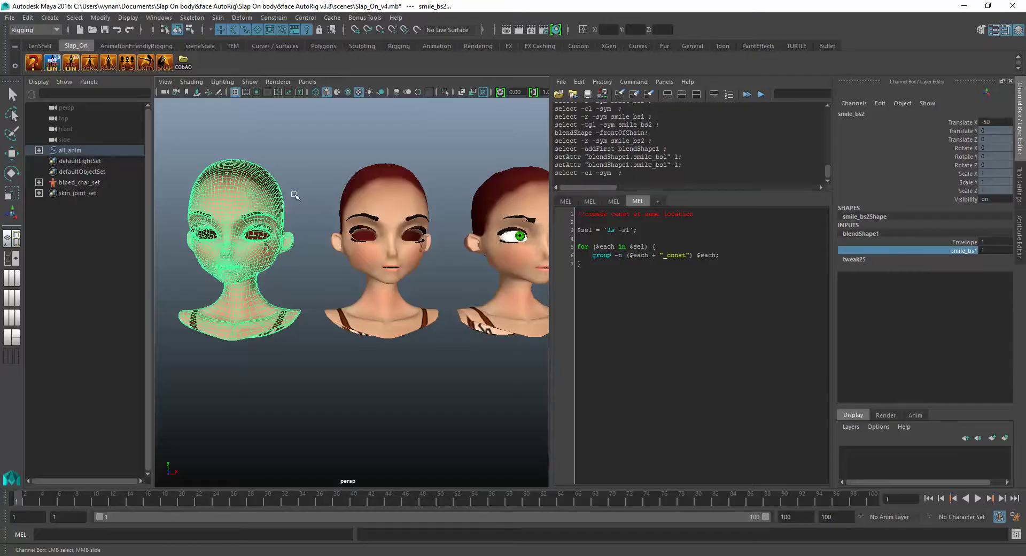
- Set smile_bs2's Translate X to 0 so it overlaps the original low-resolution head
left_click(258, 193)
key("w")
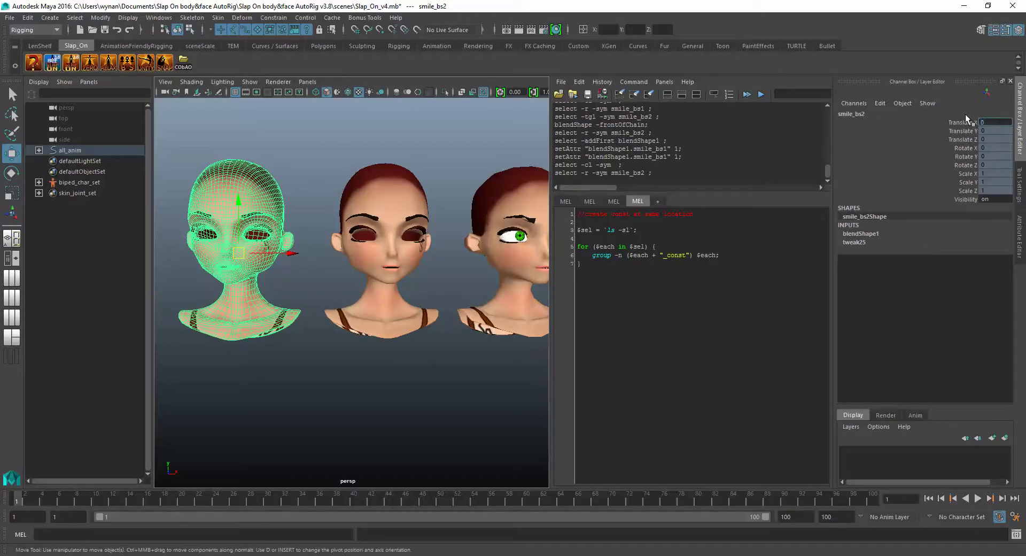
type("0")
key("Return")
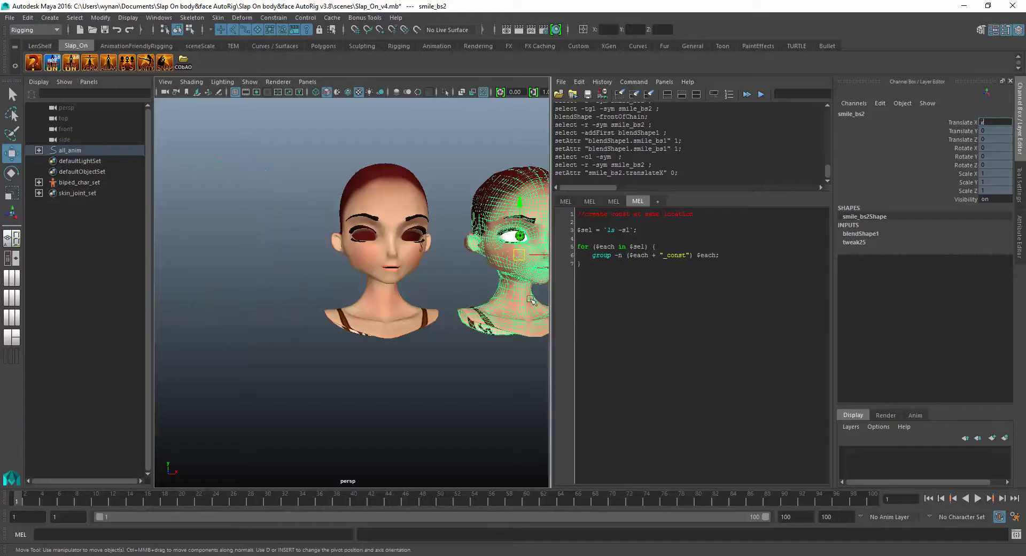
key("f")
right_click_drag(345, 337, 444, 336, "alt")
middle_click_drag(444, 336, 376, 346, "alt")
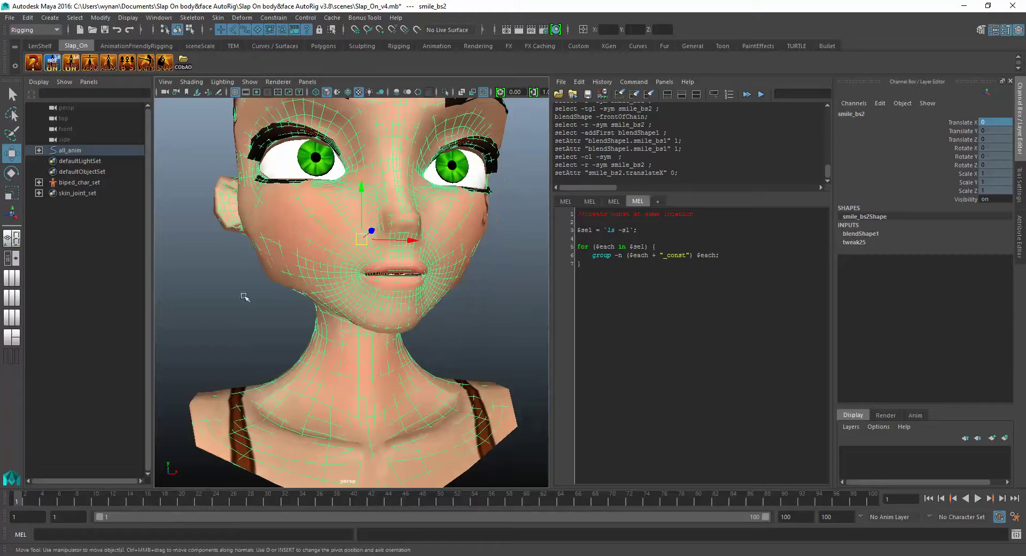
- Wrap the low-resolution smile_bs to smile_bs2, with exclusive bind on, Volume falloff and display smoothness at its lowest level
left_click(272, 281)
key("f")
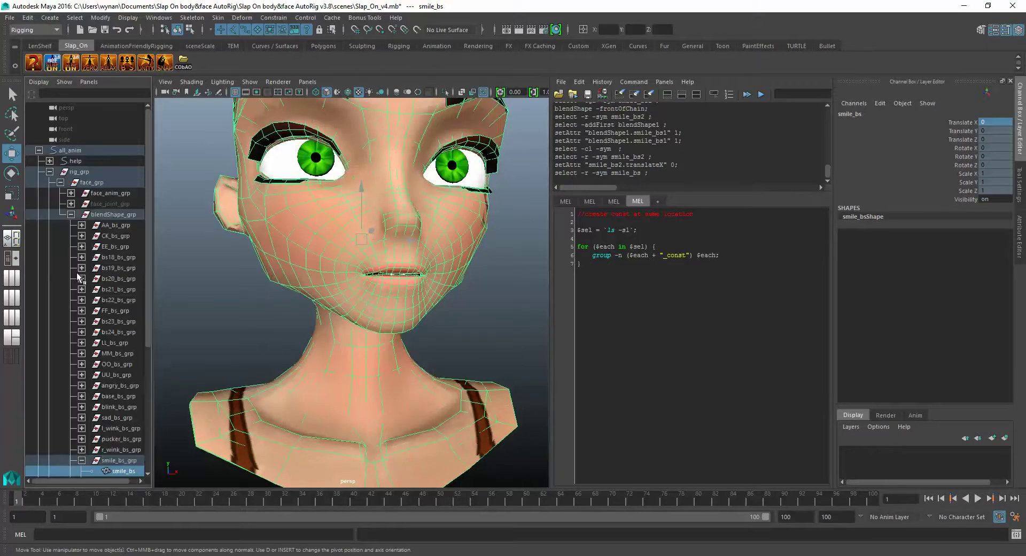
scroll(145, 318, "down", 5)
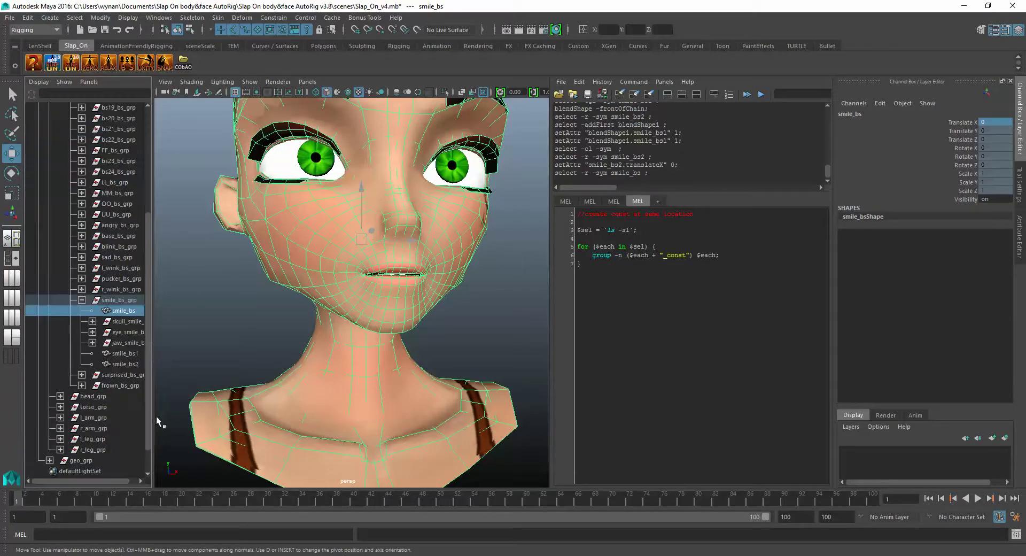
left_click_drag(153, 334, 186, 334)
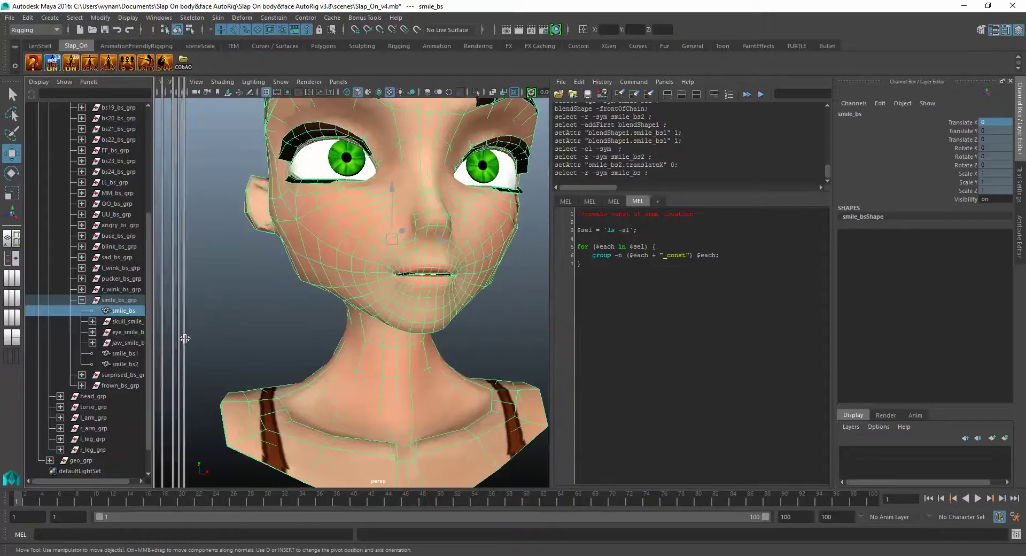
left_click(132, 364, "ctrl")
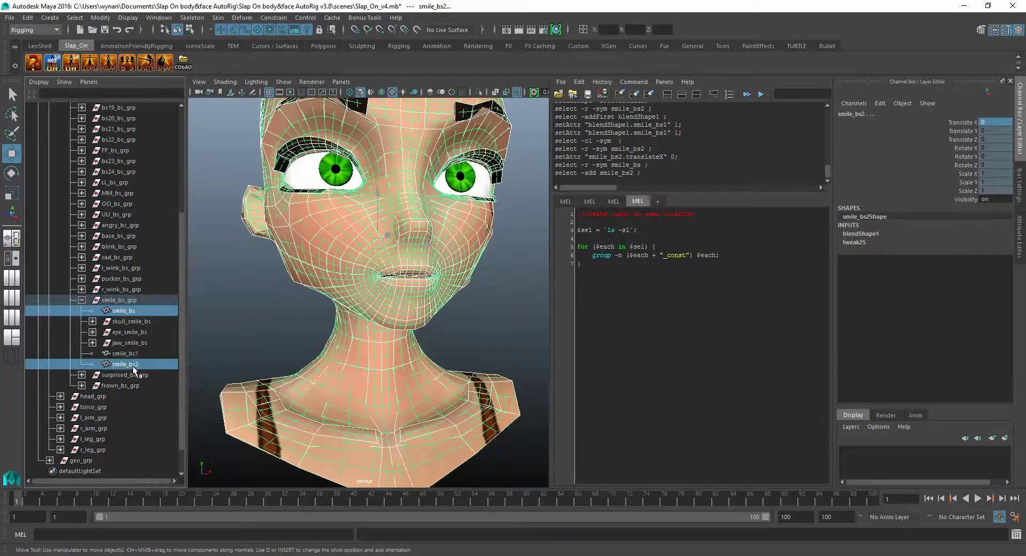
key("1")
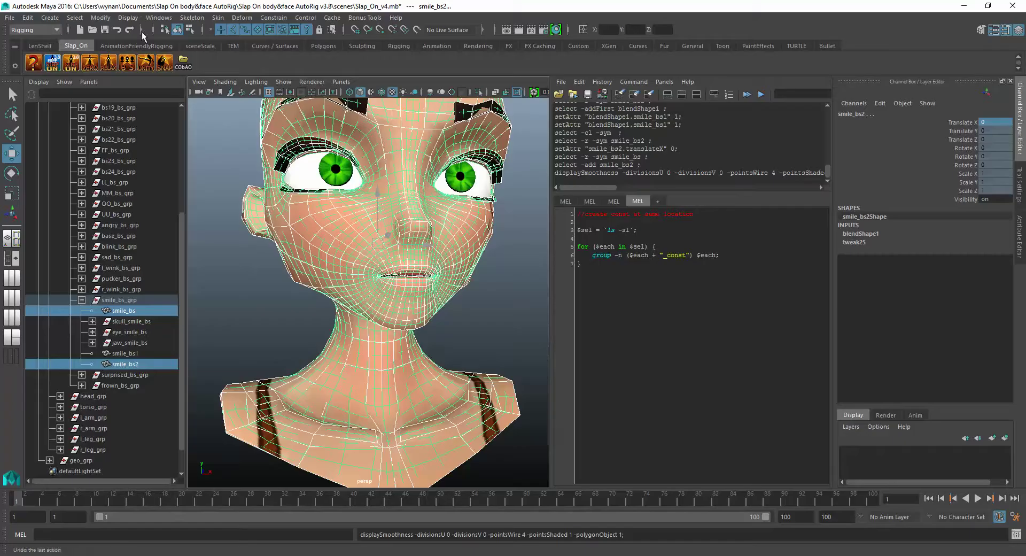
left_click(241, 17)
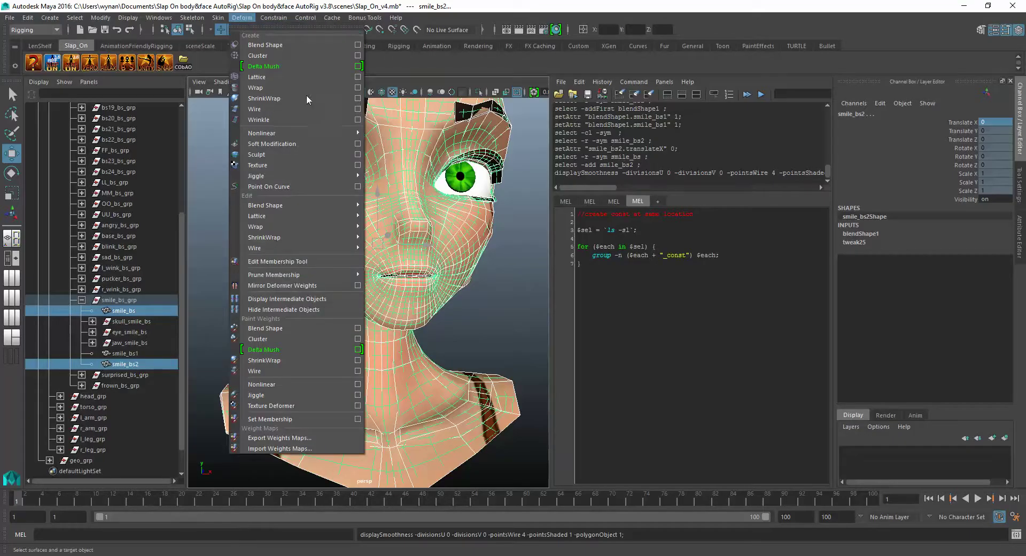
left_click(358, 87)
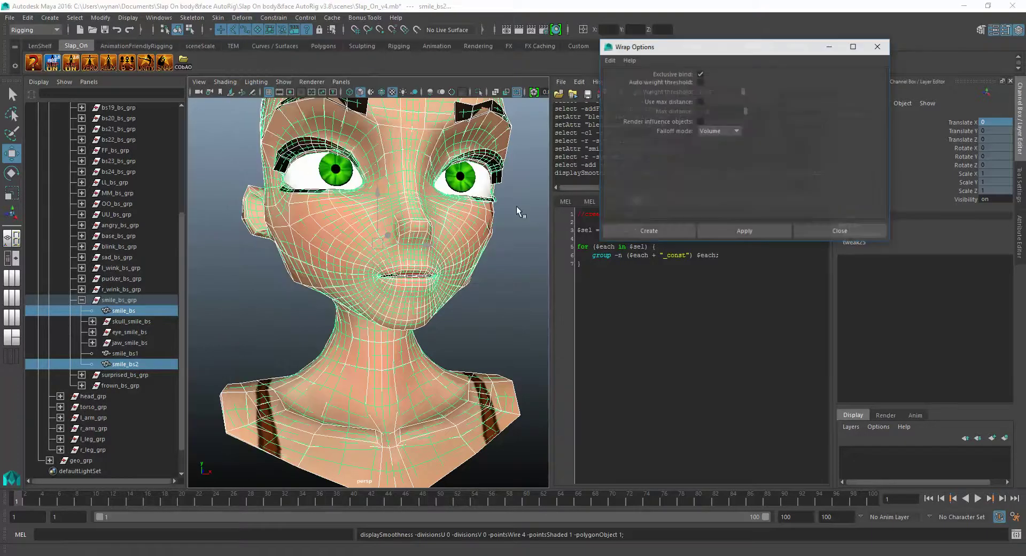
left_click_drag(688, 54, 566, 54)
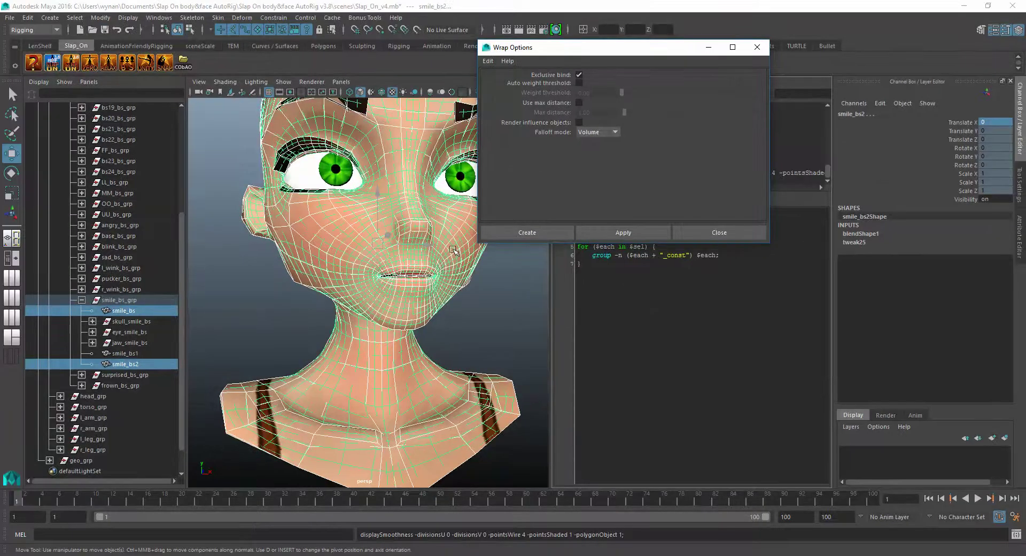
left_click(540, 231)
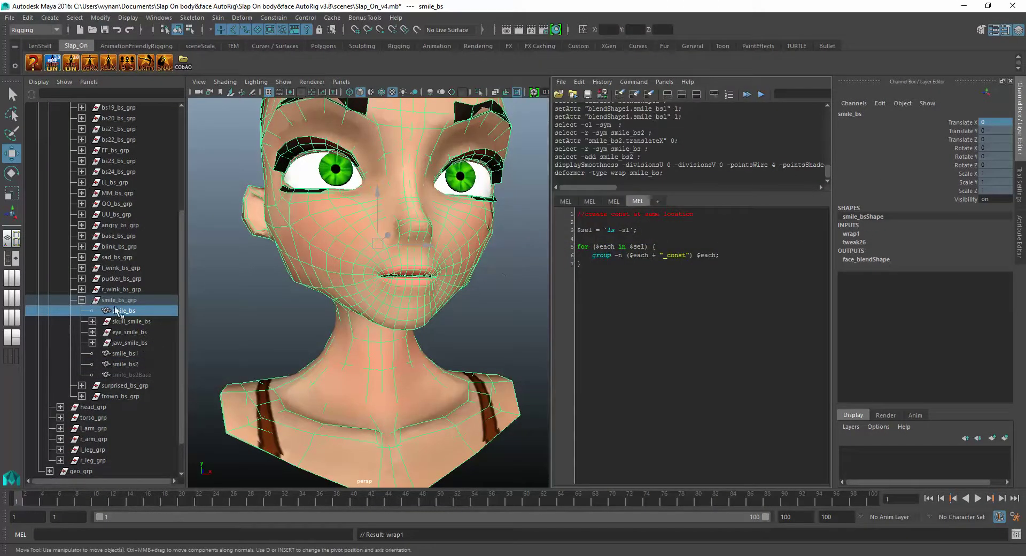
- Set the smile_bs1 target weight to 0 in smile_bs2's blend shape
left_click(125, 363)
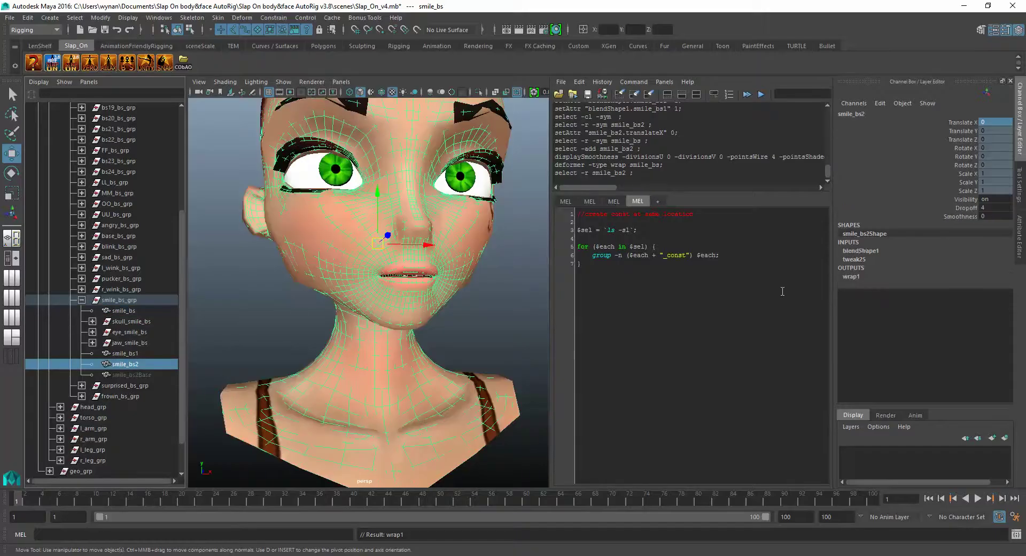
left_click(861, 250)
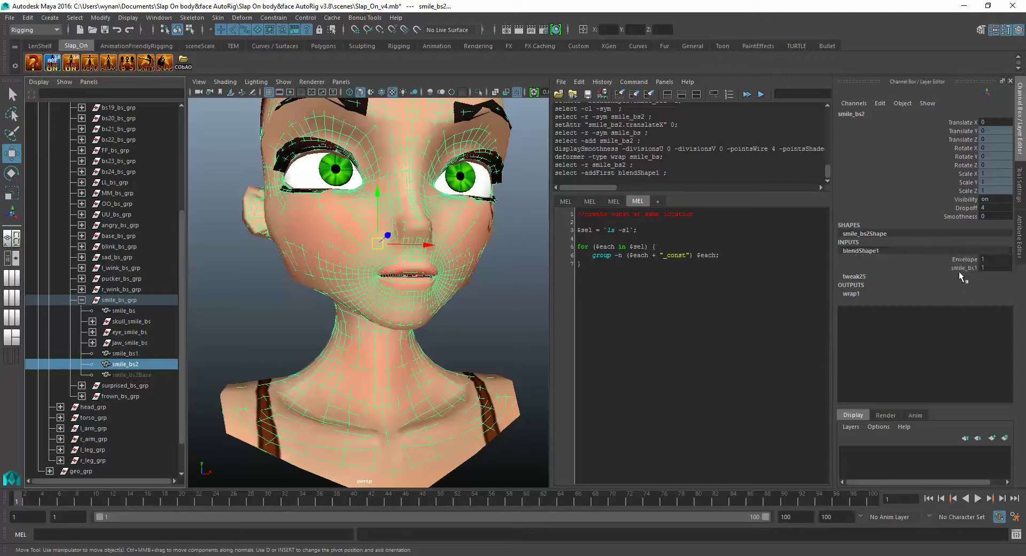
left_click(962, 268)
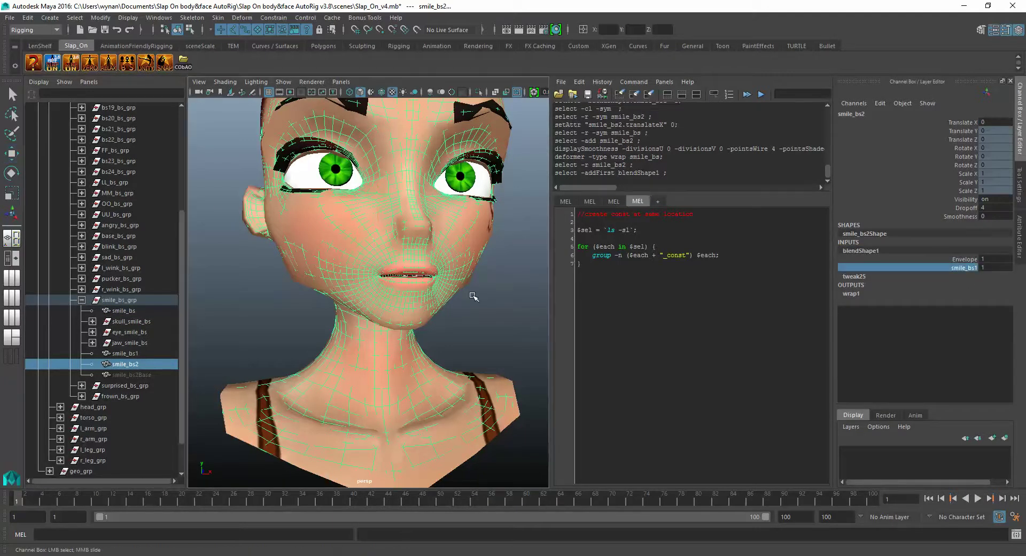
middle_click_drag(473, 295, 344, 315)
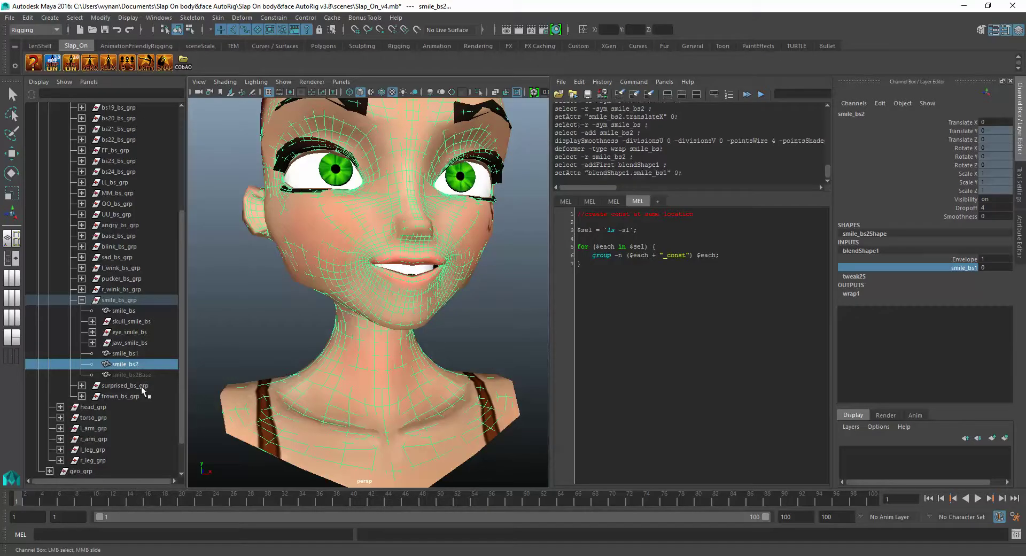
- Hide both smoothed heads, smile_bs1 and smile_bs2
left_click(127, 355)
key("w")
right_click_drag(446, 347, 298, 339, "alt")
middle_click_drag(368, 324, 484, 322, "alt")
right_click_drag(484, 322, 304, 326, "alt")
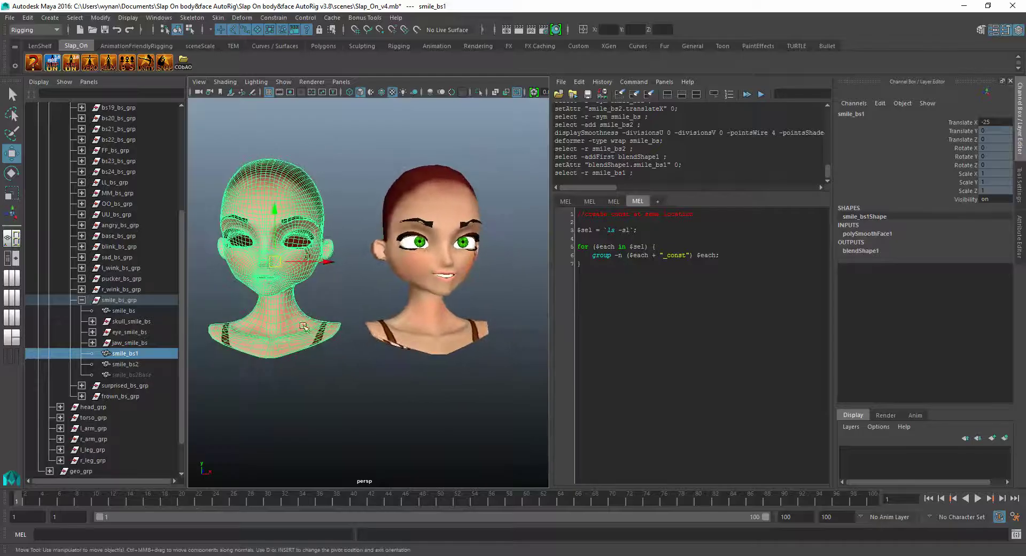
left_click(128, 364)
left_click(125, 353, "shift")
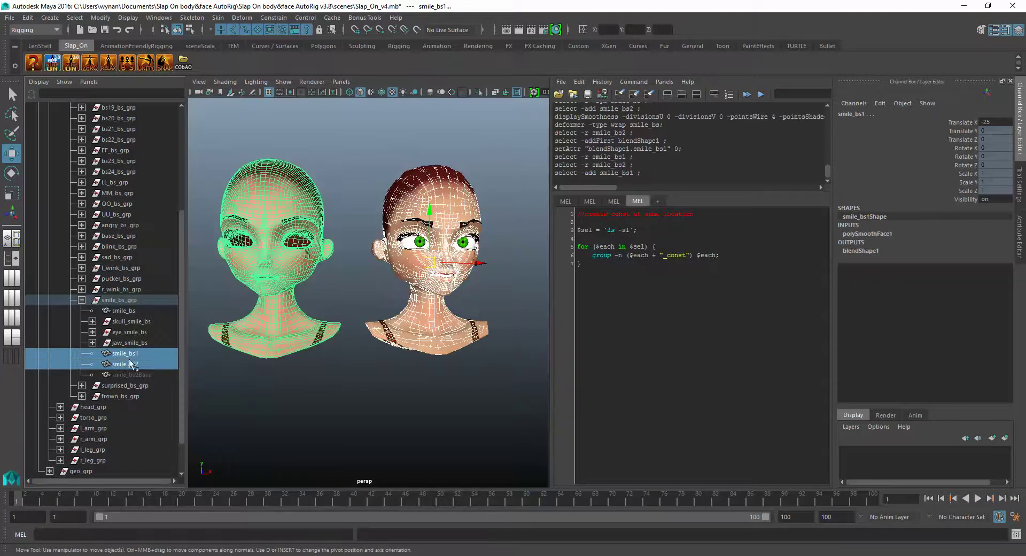
key("ctrl+h")
- Set Face Anim Vis to 2 on the character's head_anim control to show the facial controls
right_click_drag(334, 313, 483, 294, "alt")
middle_click_drag(482, 295, 424, 292, "alt")
left_click_drag(425, 292, 342, 271, "alt")
right_click_drag(431, 374, 410, 411, "alt")
middle_click_drag(410, 411, 356, 251, "alt")
right_click_drag(385, 342, 344, 357, "alt")
middle_click_drag(343, 357, 358, 168, "alt")
right_click_drag(363, 395, 446, 389, "alt")
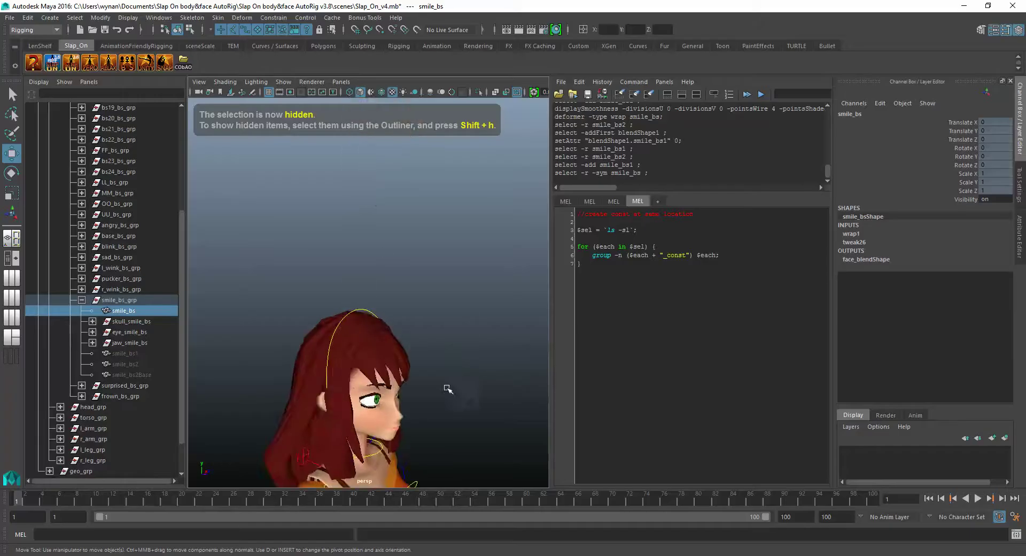
left_click(360, 306)
left_click(371, 309)
left_click(957, 191)
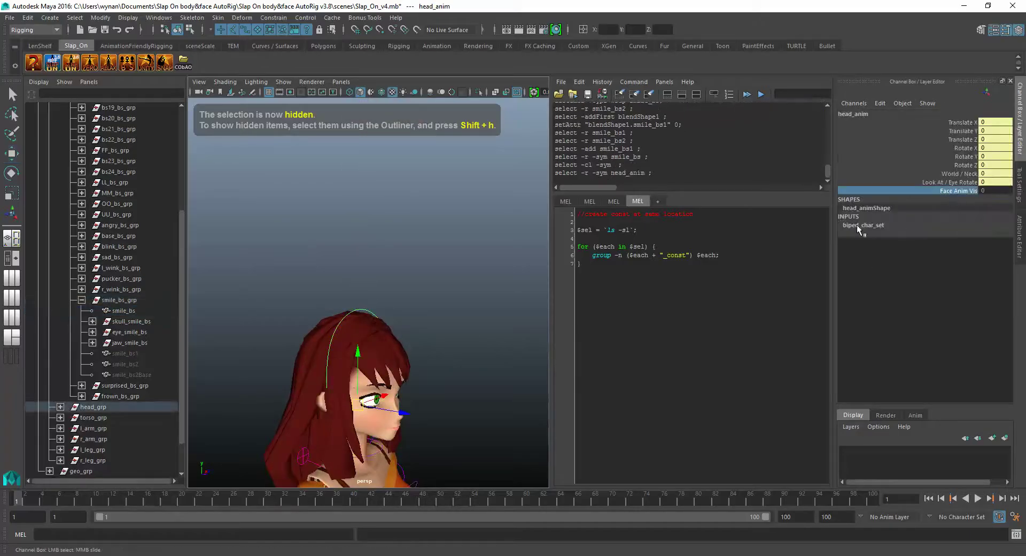
middle_click_drag(342, 357, 356, 307)
left_click_drag(356, 307, 336, 308, "alt")
- Raise the Smile attribute of face_rig_anim to 9.5 to test the shape on the character's face
left_click(445, 261)
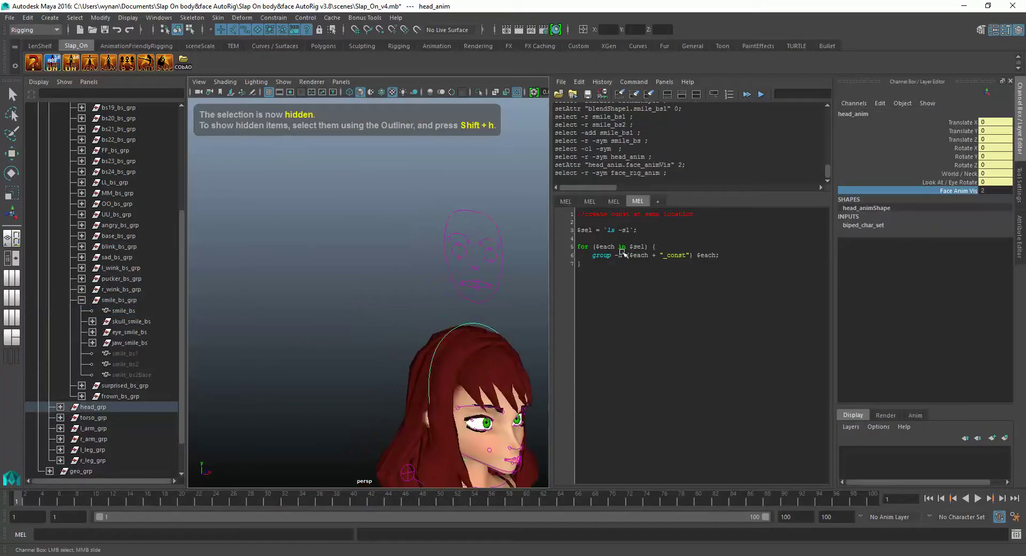
left_click(965, 131)
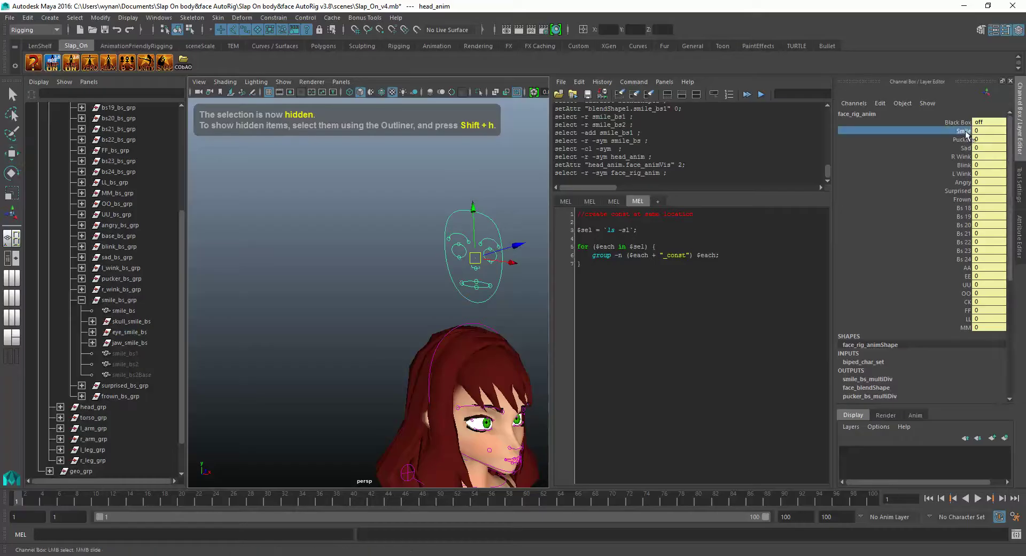
middle_click_drag(452, 393, 327, 275, "alt")
middle_click_drag(444, 256, 488, 247)
left_click_drag(488, 247, 403, 289, "alt")
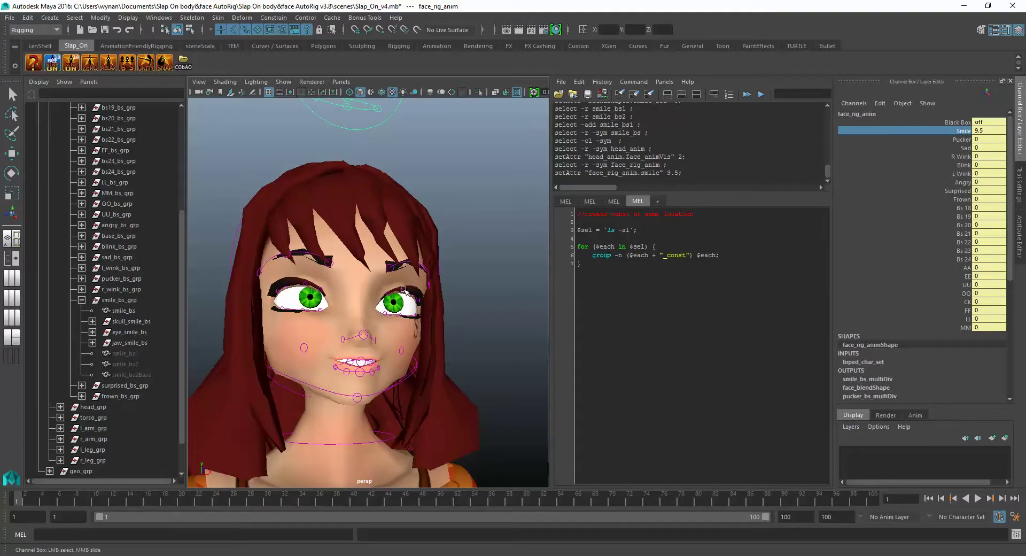
- Look over the rows of blend shape heads above the character
middle_click_drag(323, 227, 358, 330, "alt")
right_click_drag(296, 224, 230, 227, "alt")
middle_click_drag(302, 300, 395, 468, "alt")
right_click_drag(285, 226, 235, 219, "alt")
middle_click_drag(275, 213, 286, 356, "alt")
right_click_drag(321, 369, 402, 369, "alt")
middle_click_drag(404, 363, 407, 340, "alt")
left_click_drag(375, 285, 384, 384, "alt")
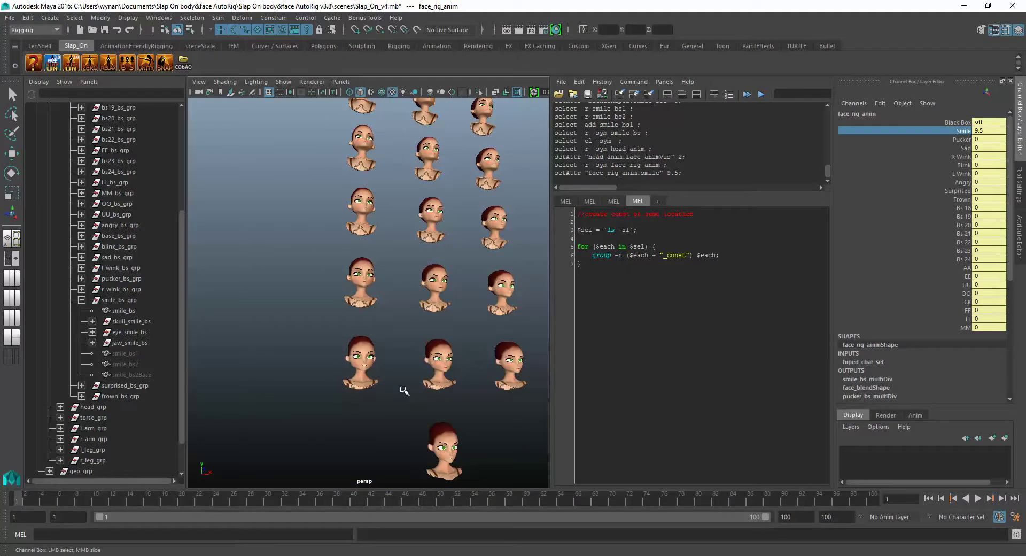